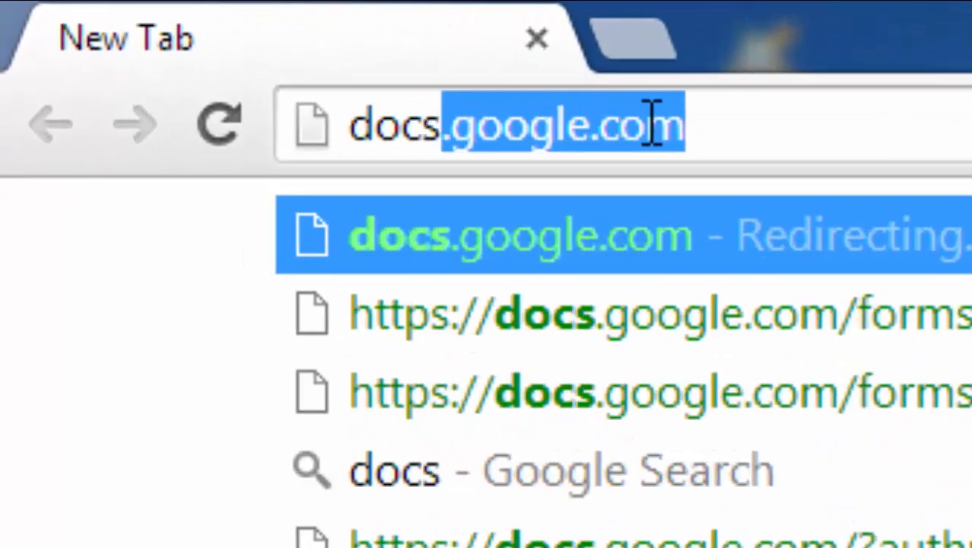
# - Open docs.google.com and create a new form titled "Sample KIT" with the Default theme
pyautogui.press('Return')
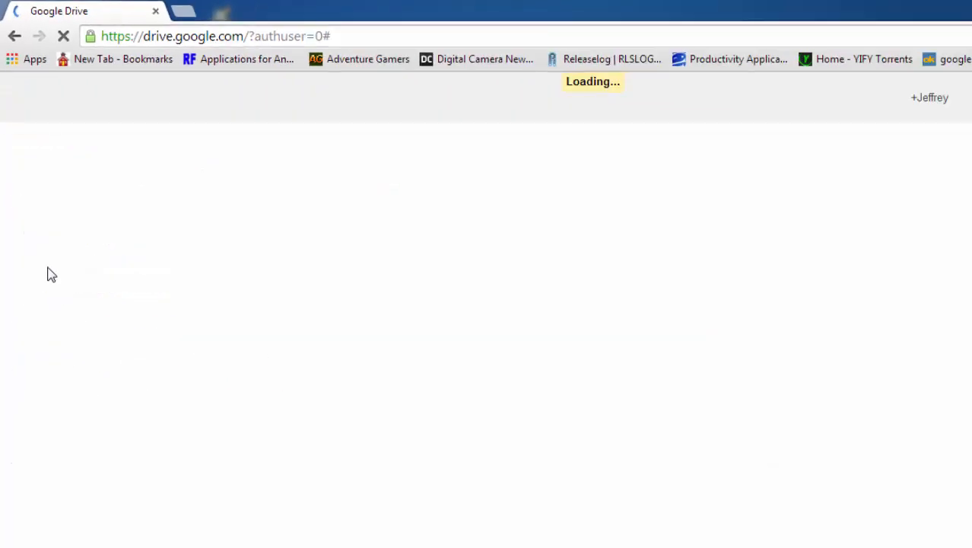
pyautogui.click(38, 232)
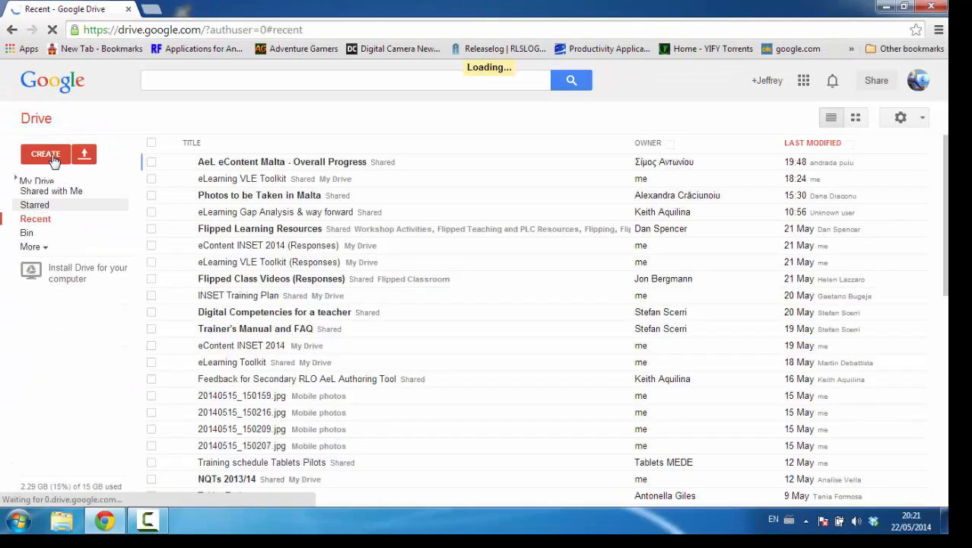
pyautogui.click(52, 156)
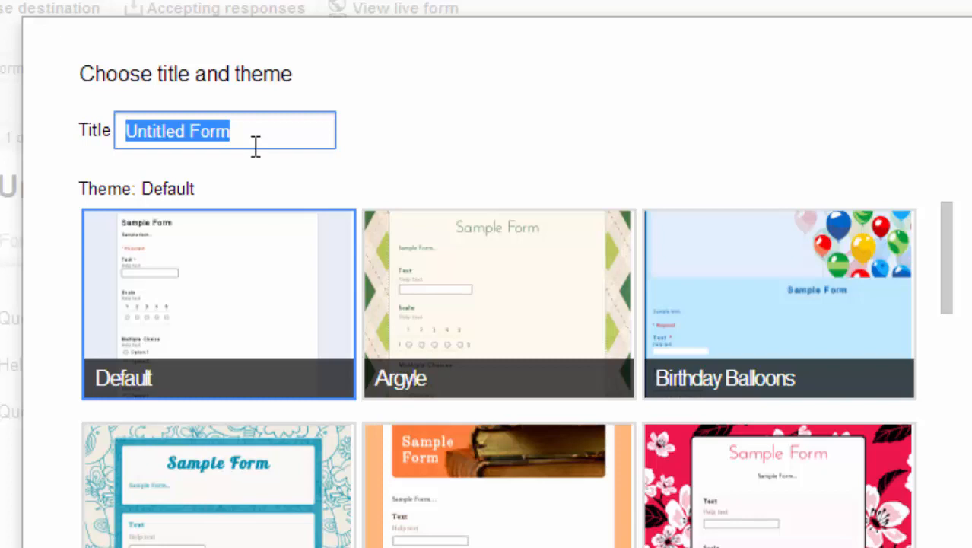
pyautogui.write('Sample Kl')
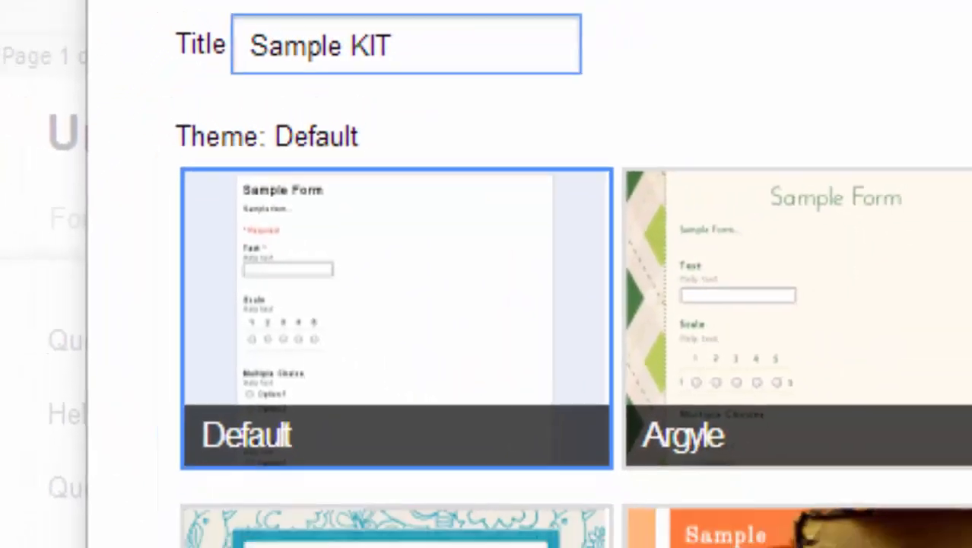
pyautogui.click(288, 456)
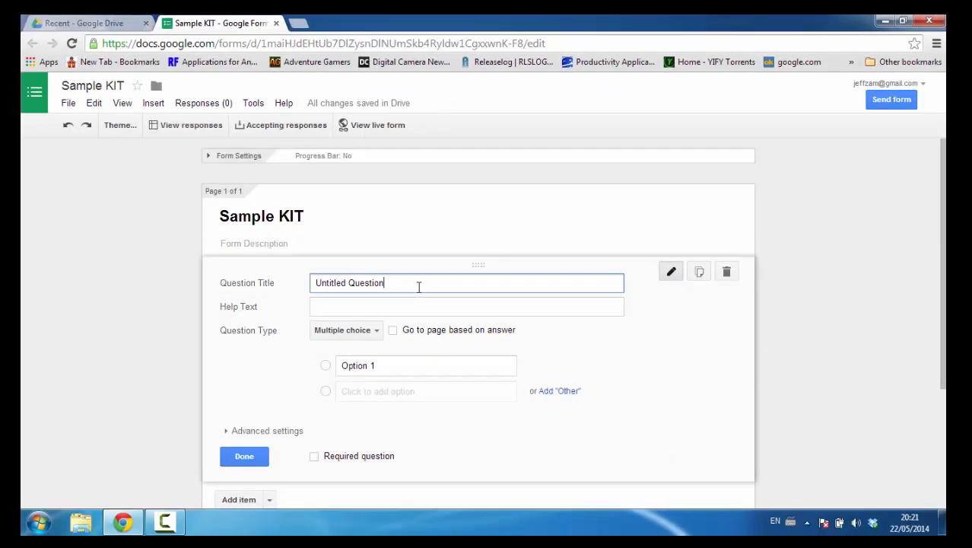
# - Clear the first question's title and set its question type to Checkboxes
pyautogui.press('BackSpace')
pyautogui.press('BackSpace')
pyautogui.press('BackSpace')
pyautogui.press('BackSpace')
pyautogui.press('BackSpace')
pyautogui.press('BackSpace')
pyautogui.press('BackSpace')
pyautogui.press('BackSpace')
pyautogui.press('BackSpace')
pyautogui.press('BackSpace')
pyautogui.press('BackSpace')
pyautogui.press('BackSpace')
pyautogui.press('BackSpace')
pyautogui.press('BackSpace')
pyautogui.press('BackSpace')
pyautogui.press('BackSpace')
pyautogui.click(378, 333)
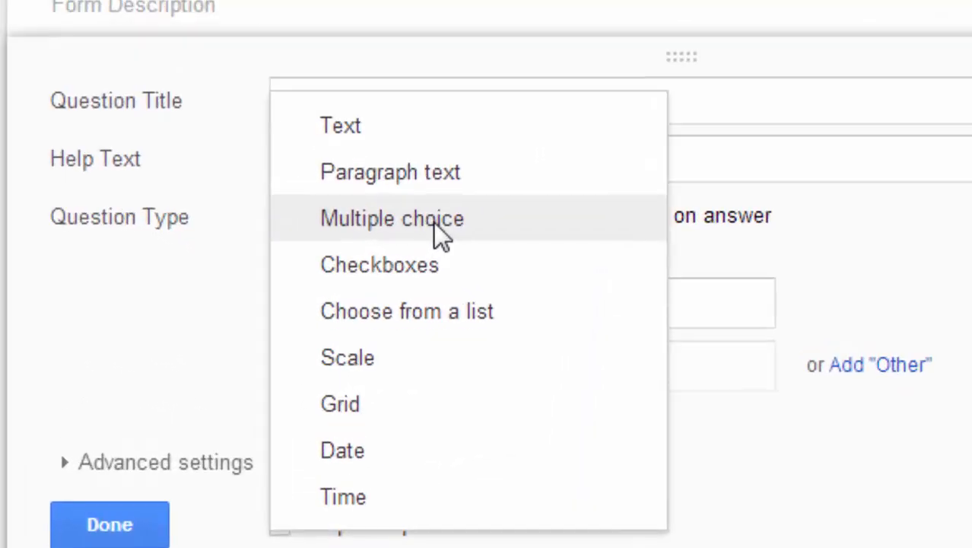
pyautogui.click(423, 280)
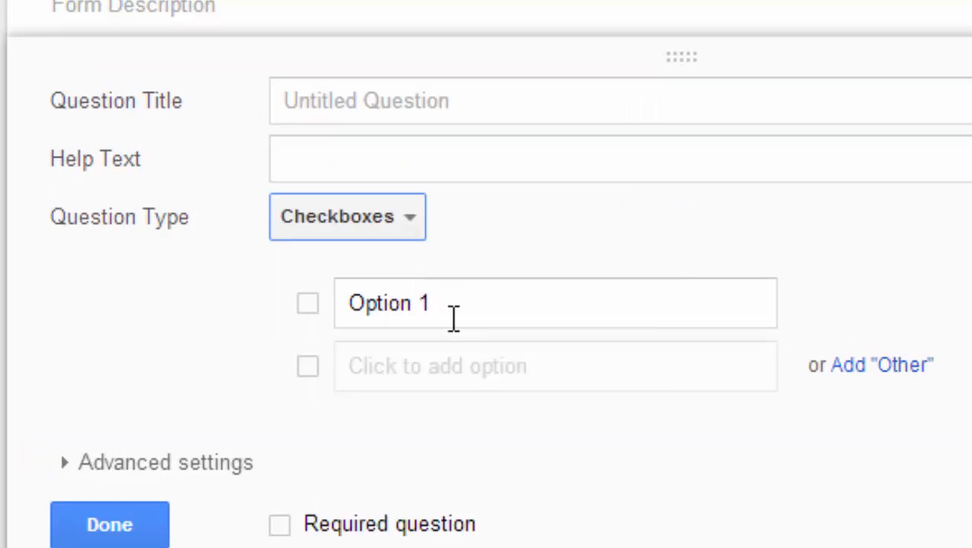
# - Replace the first question's default option with "Sample Answer A" and finish editing the question
pyautogui.click(453, 305)
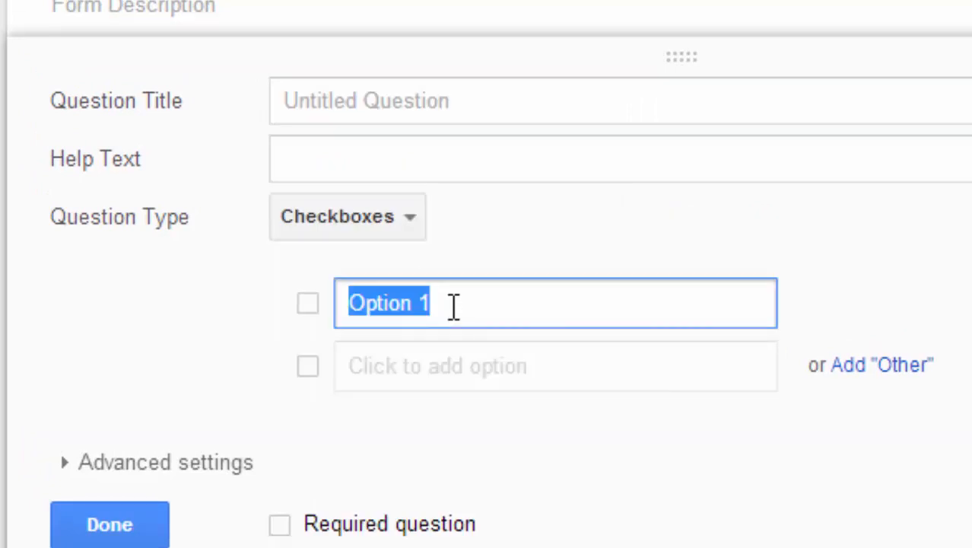
pyautogui.press('BackSpace')
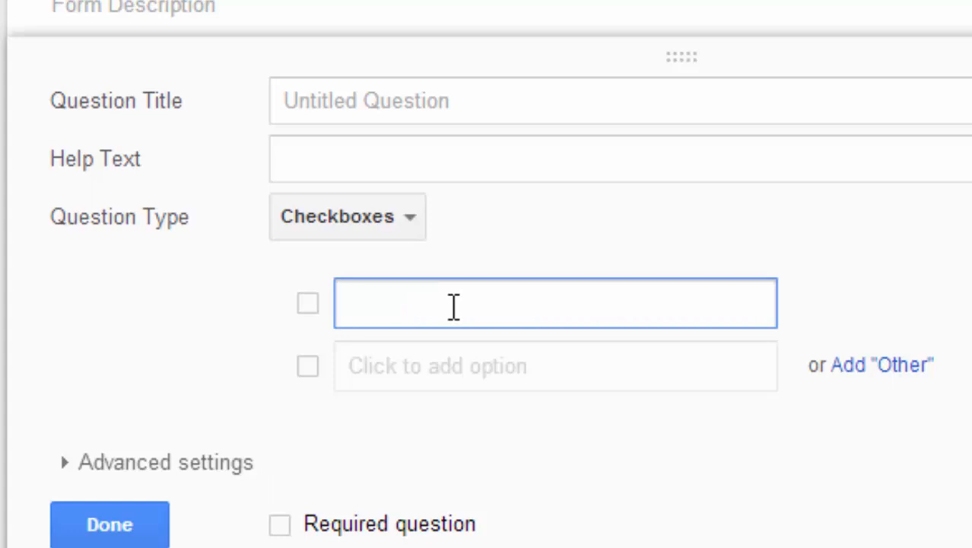
pyautogui.write('Sample An')
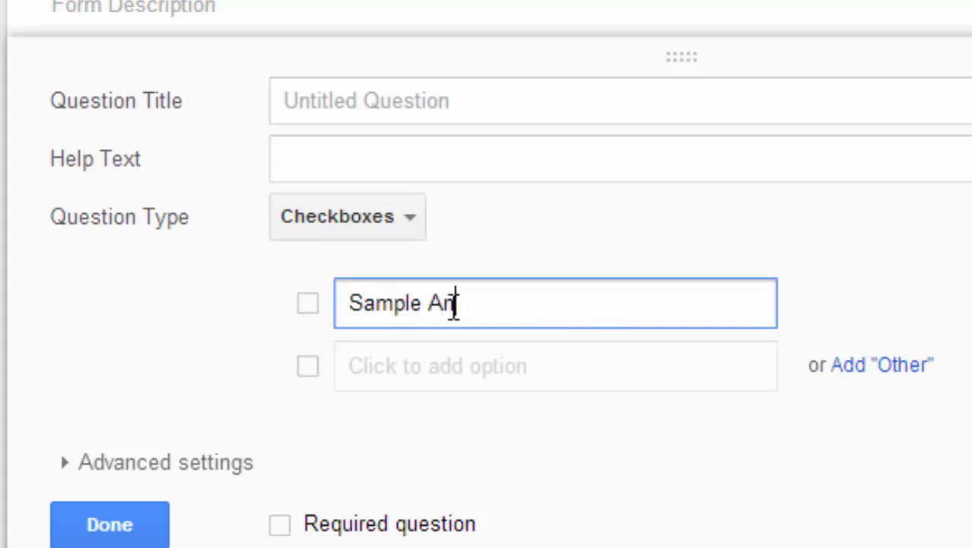
pyautogui.write('swer A')
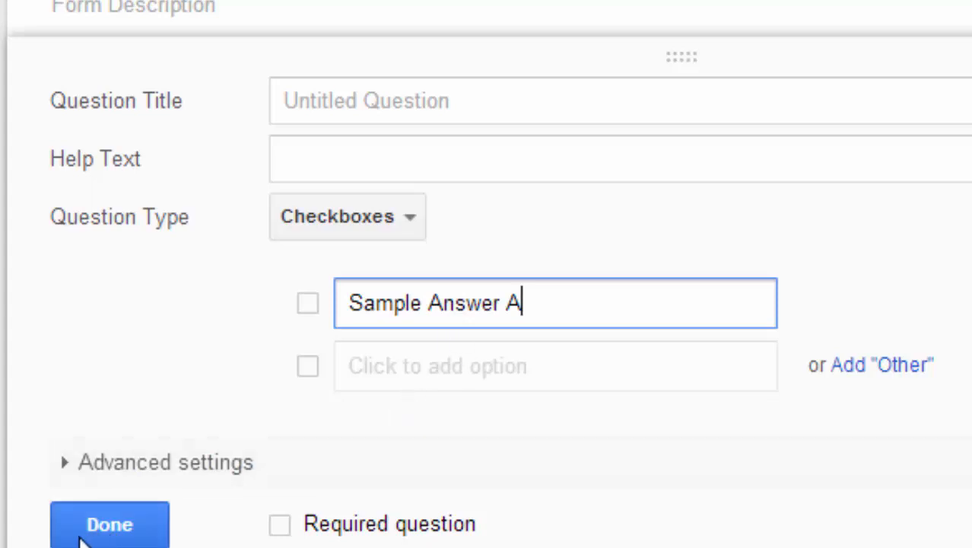
pyautogui.click(114, 532)
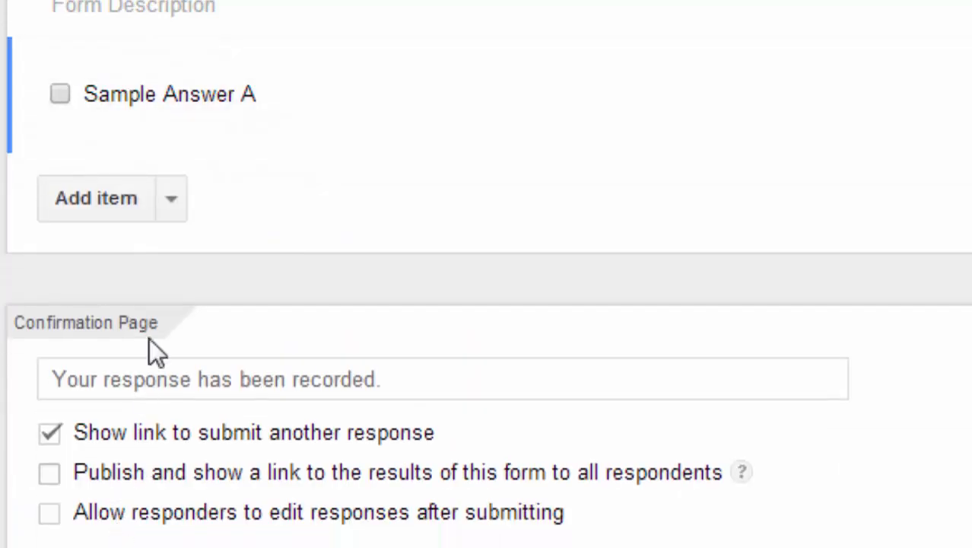
# - Add an untitled tickboxes question with the single option "Sample Answer B" and finish editing it
pyautogui.click(172, 204)
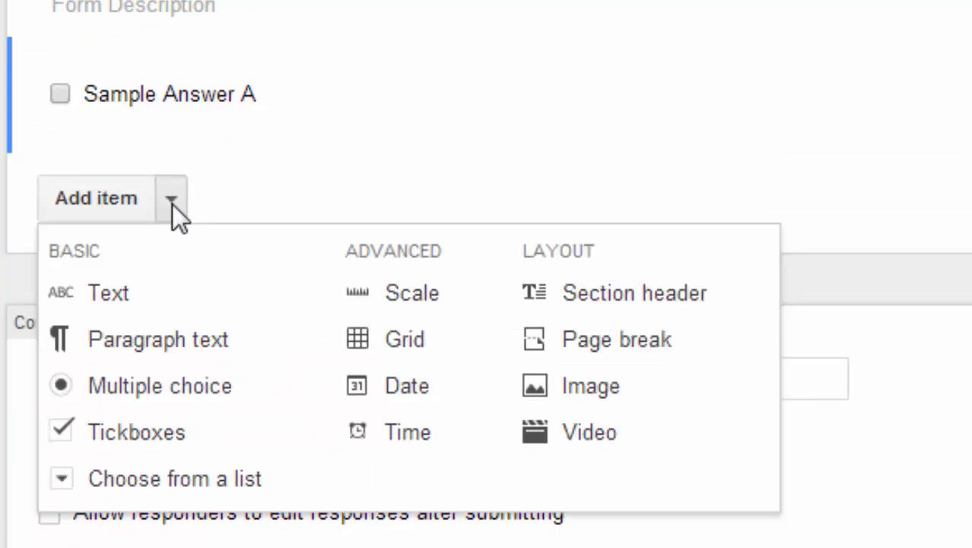
pyautogui.click(136, 440)
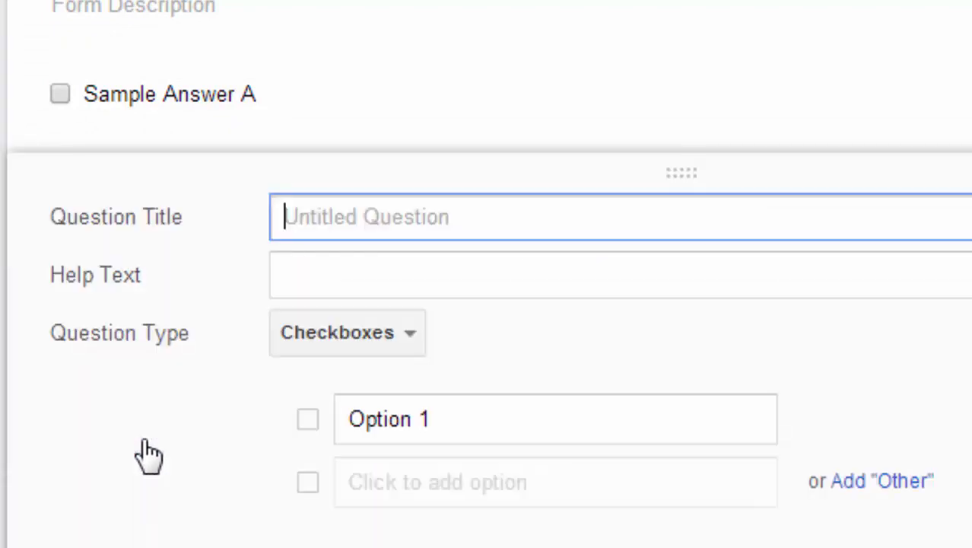
pyautogui.click(454, 421)
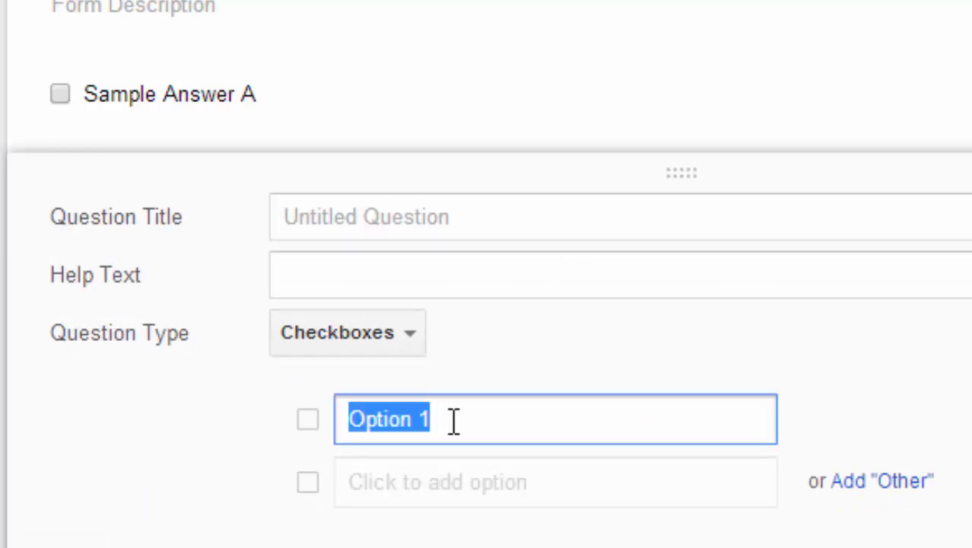
pyautogui.write('Sample ')
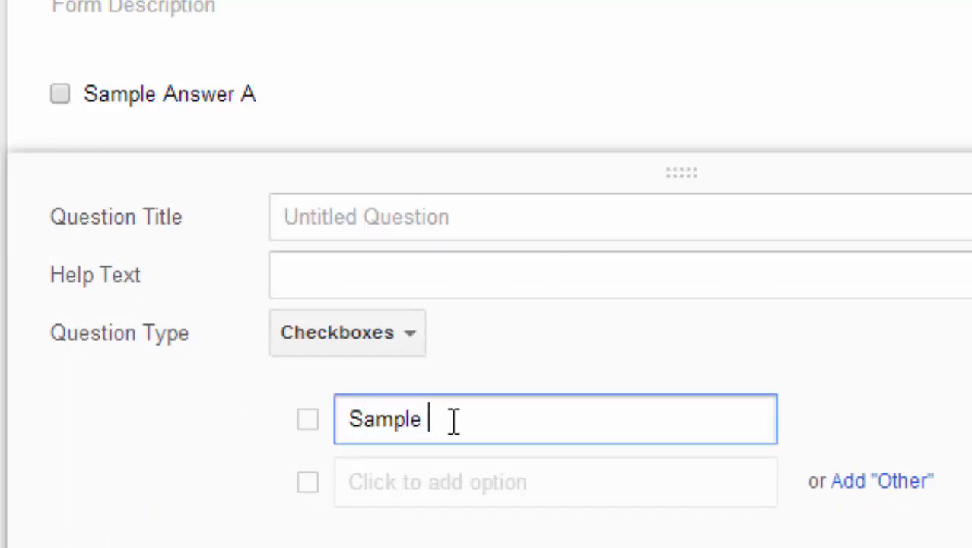
pyautogui.write('Answer B')
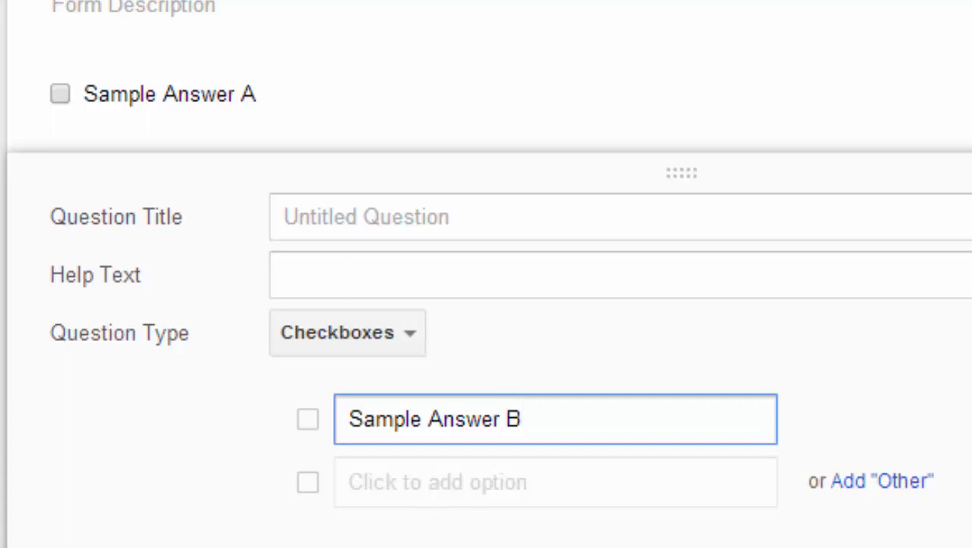
pyautogui.click(82, 546)
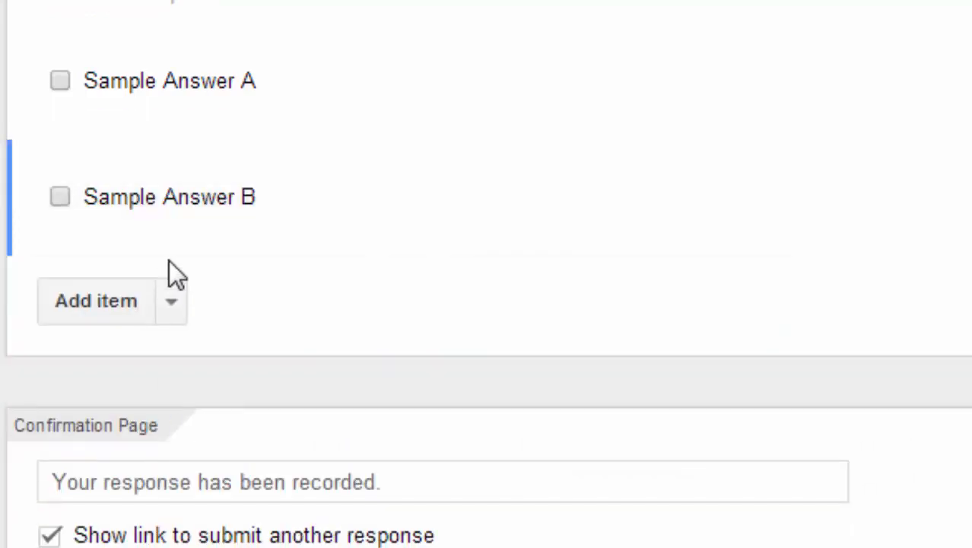
# - Add another untitled tickboxes question with the single option "Sample Answer C" and finish editing it
pyautogui.click(169, 311)
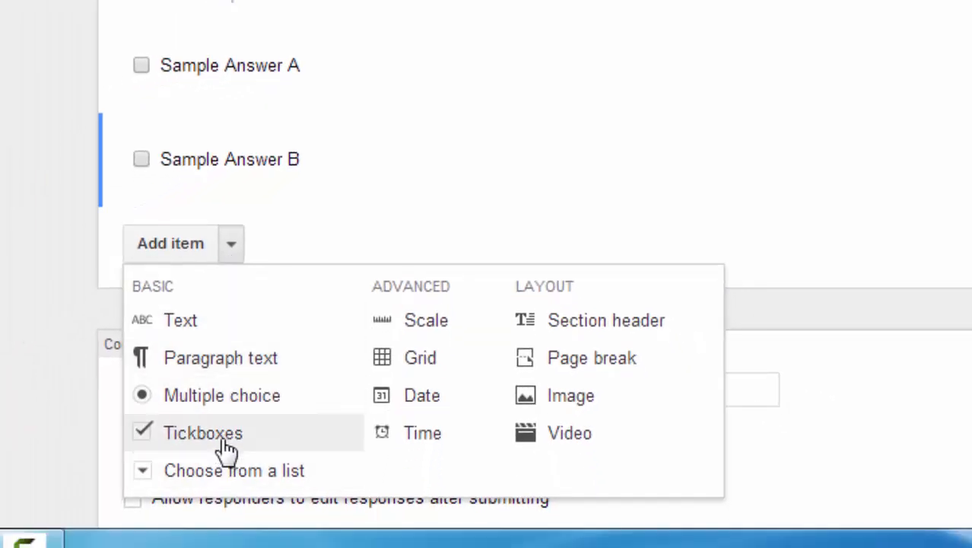
pyautogui.click(228, 449)
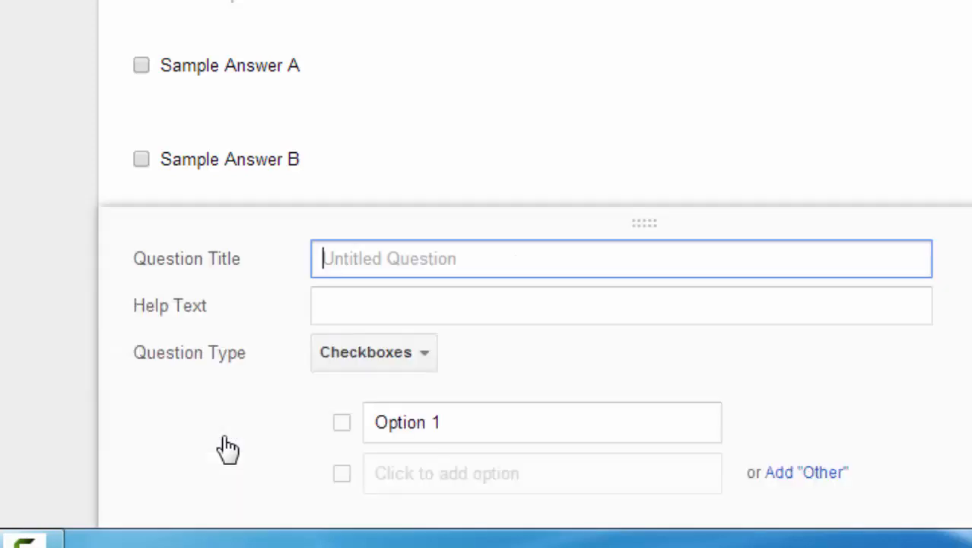
pyautogui.click(480, 424)
pyautogui.write('S')
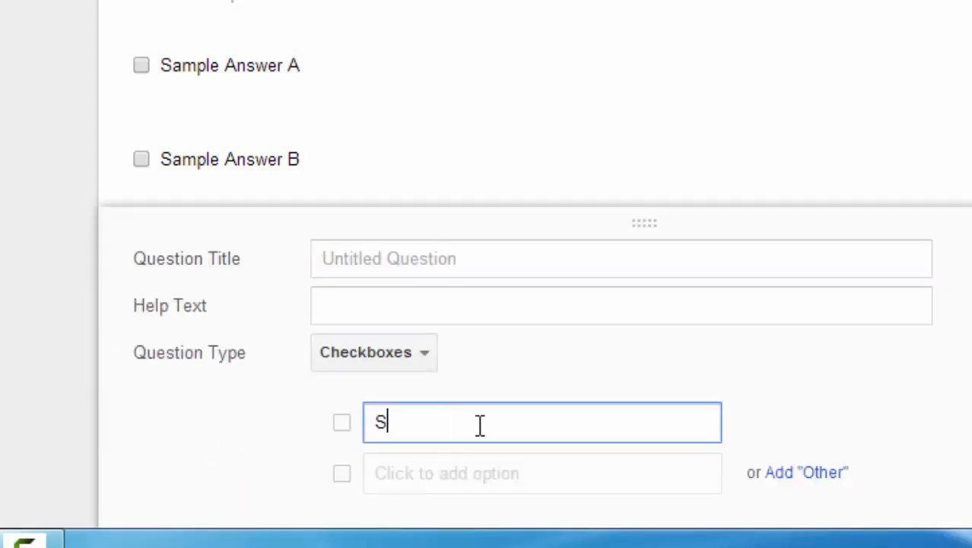
pyautogui.write('ample AS')
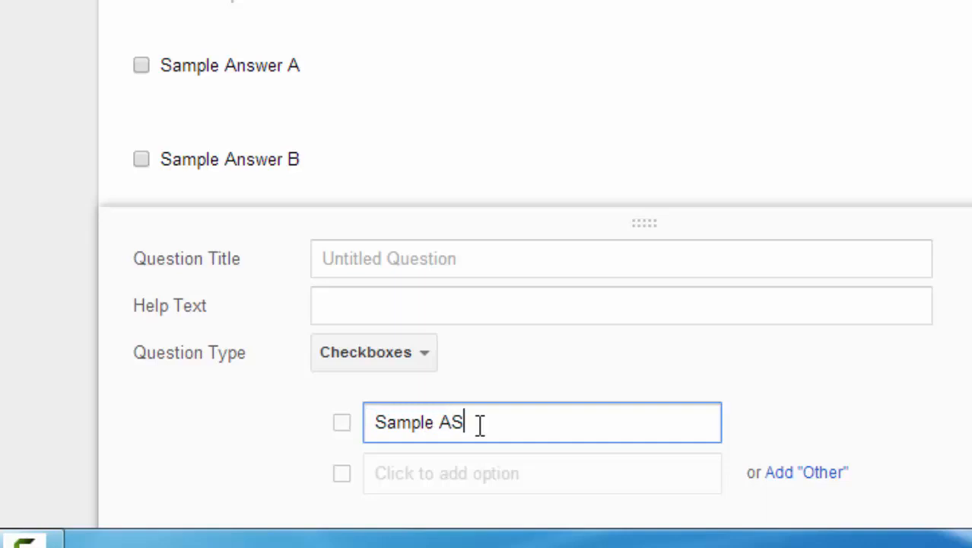
pyautogui.press('BackSpace')
pyautogui.write('nswer C')
pyautogui.scroll(-4, 524, 367)
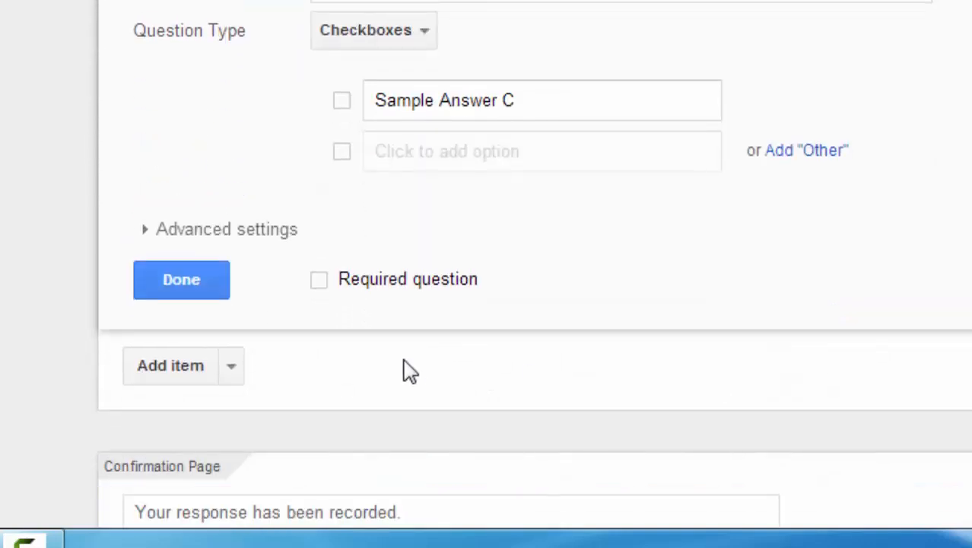
pyautogui.click(177, 289)
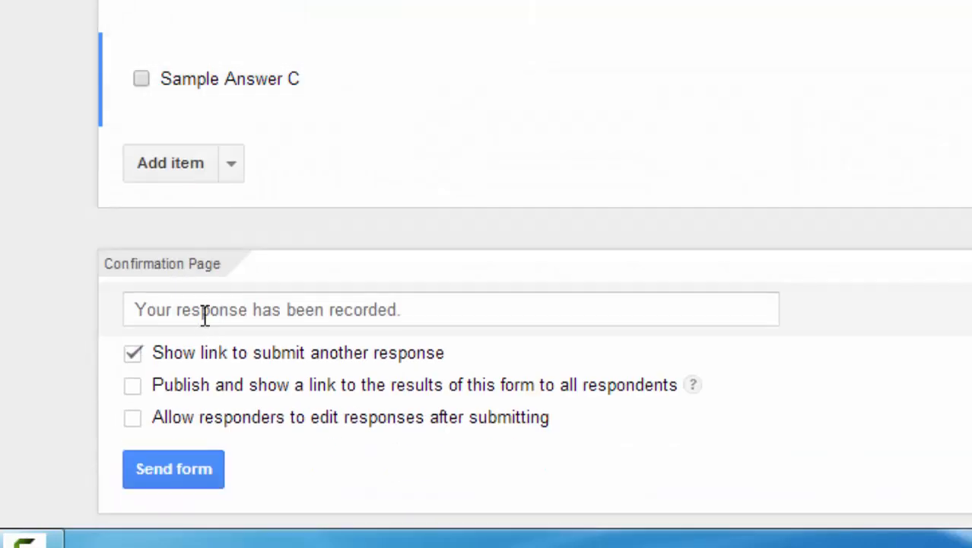
# - Add a fourth untitled checkbox item with the single option "Sample Answer D" and finish editing it
pyautogui.click(200, 174)
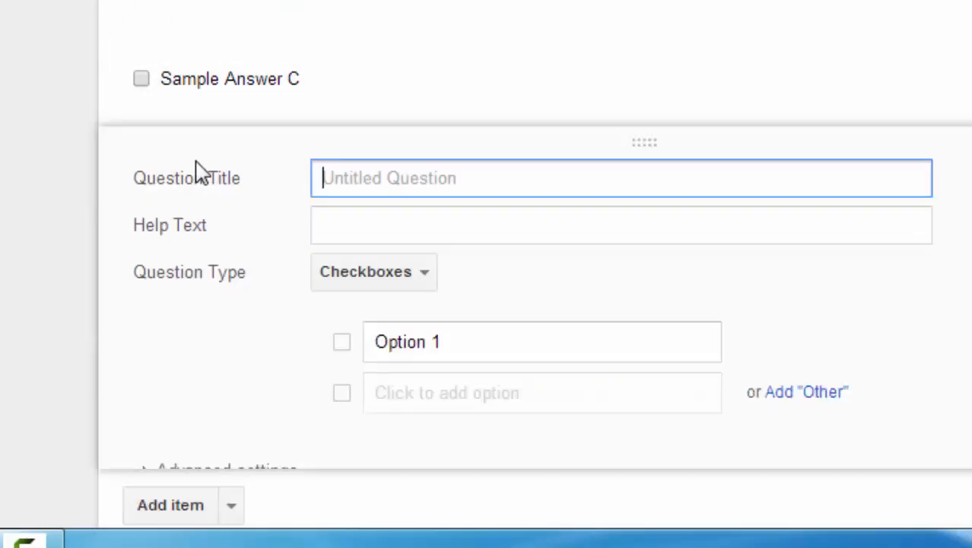
pyautogui.click(466, 342)
pyautogui.write('A')
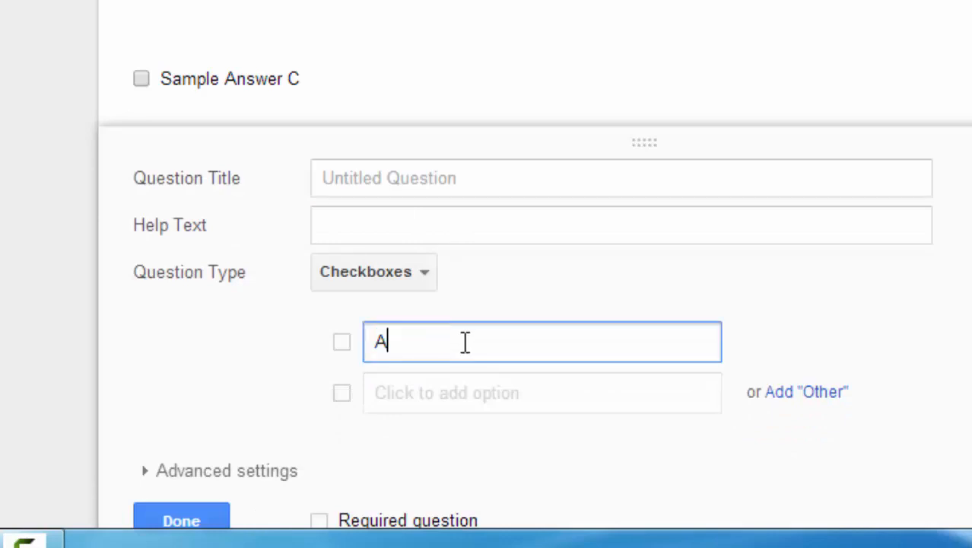
pyautogui.write('Samp')
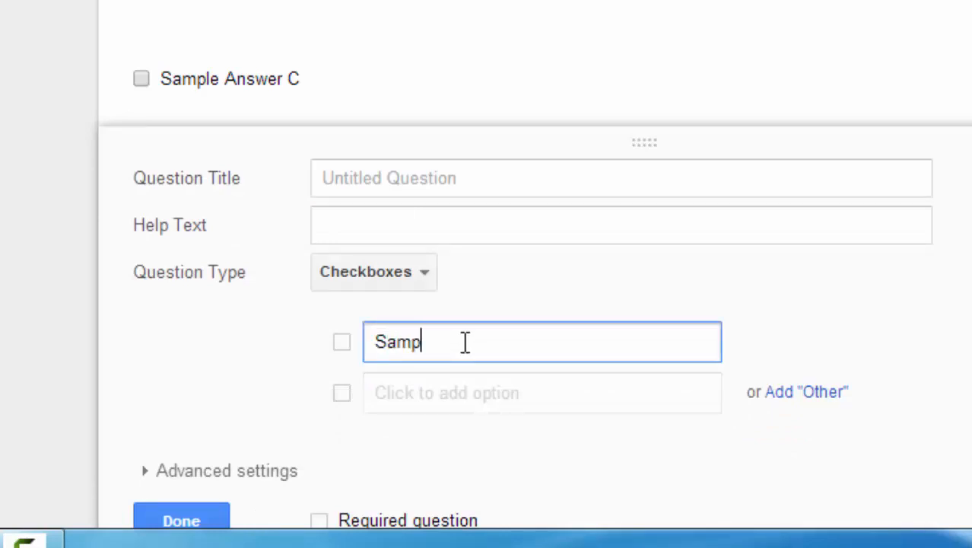
pyautogui.write('le Answer D')
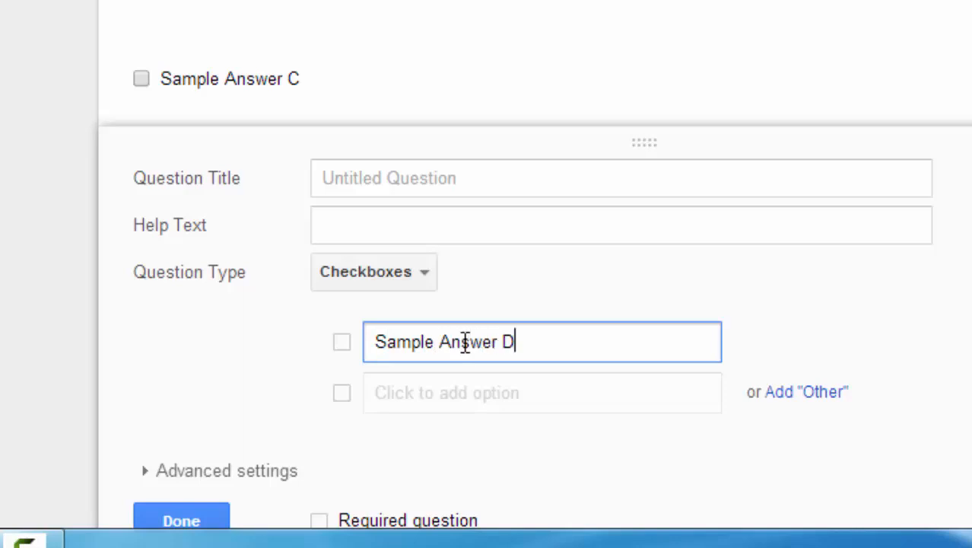
pyautogui.click(188, 523)
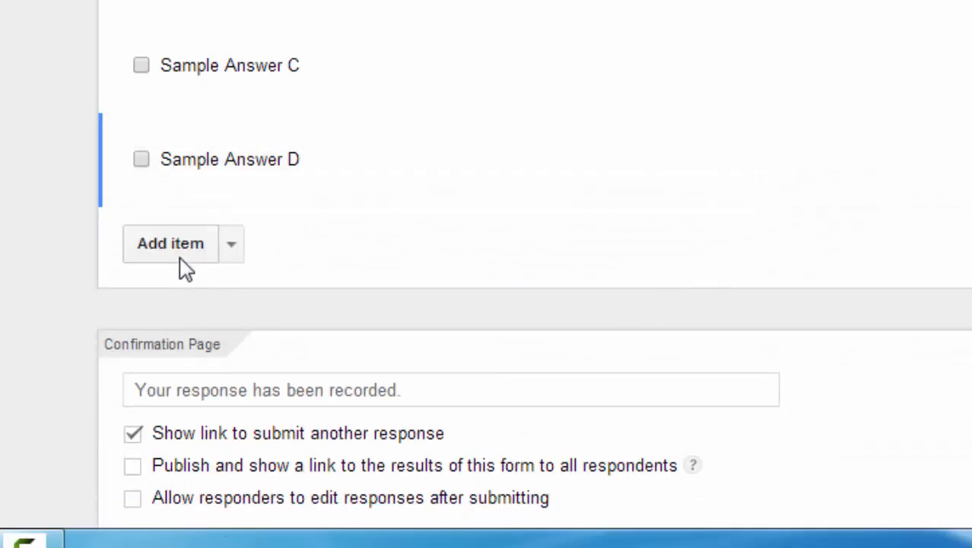
# - Add a fifth untitled checkbox item with the single option "Sample Answer E" and finish editing it
pyautogui.click(194, 245)
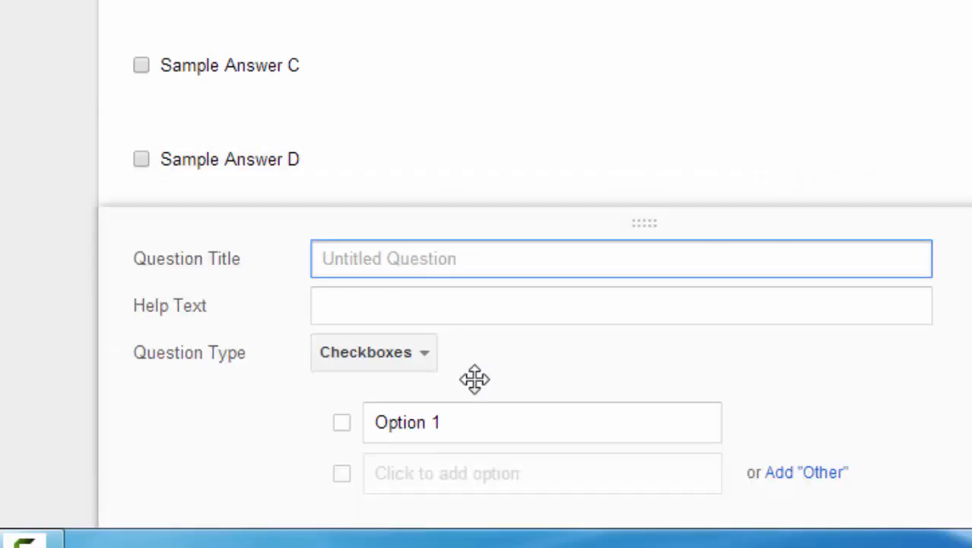
pyautogui.click(460, 423)
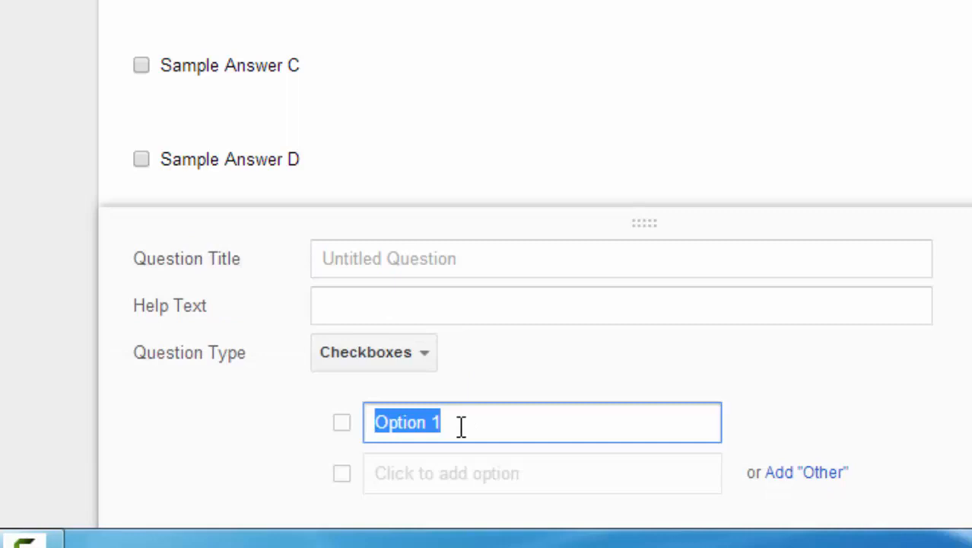
pyautogui.write('Sample A')
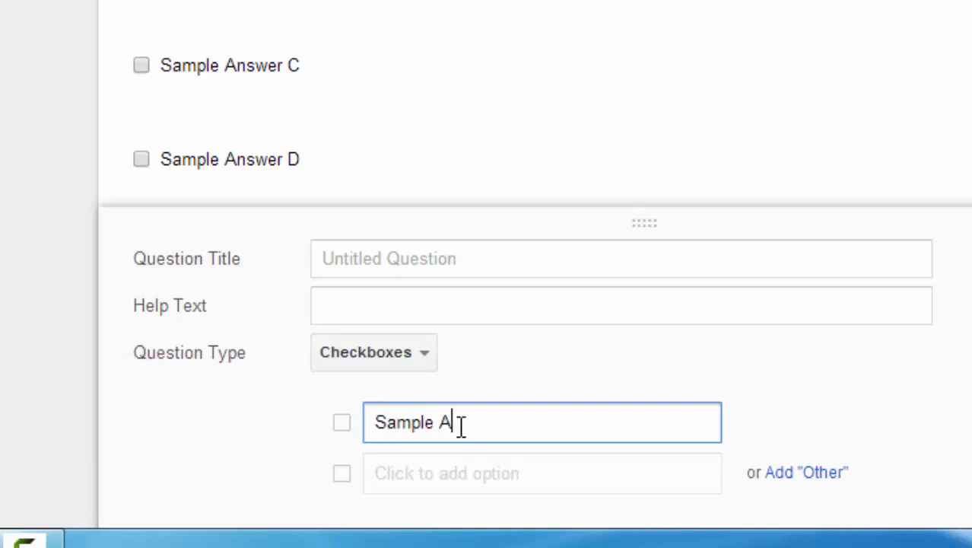
pyautogui.write('nswer E')
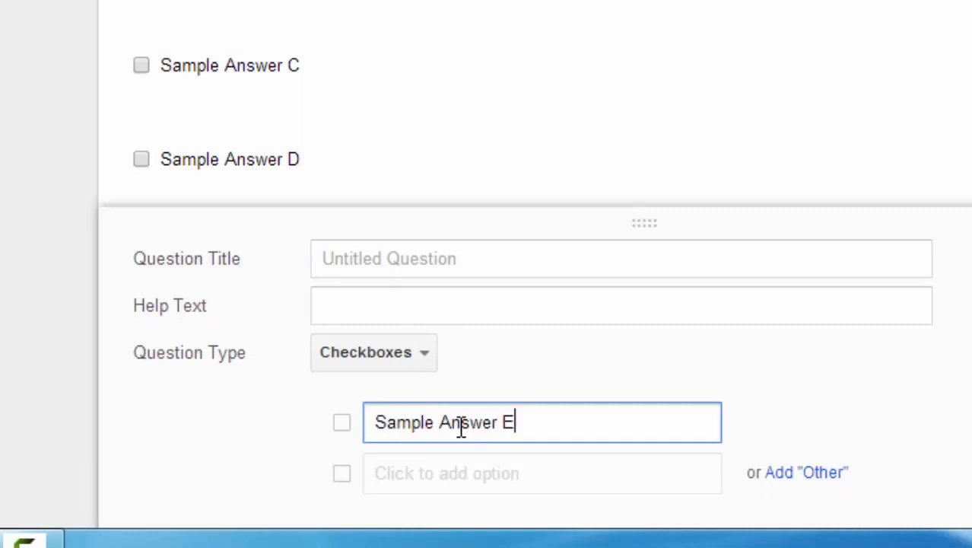
pyautogui.scroll(-5, 608, 298)
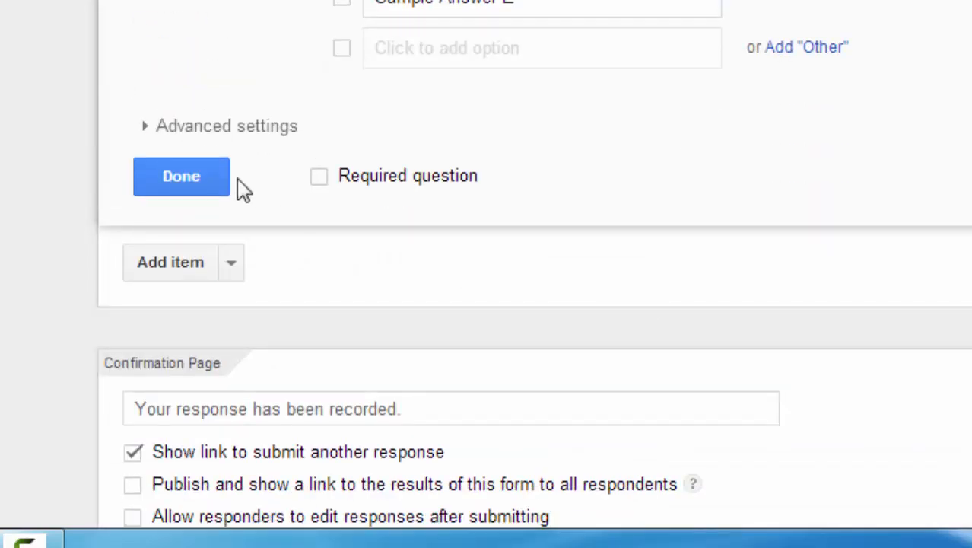
pyautogui.click(198, 190)
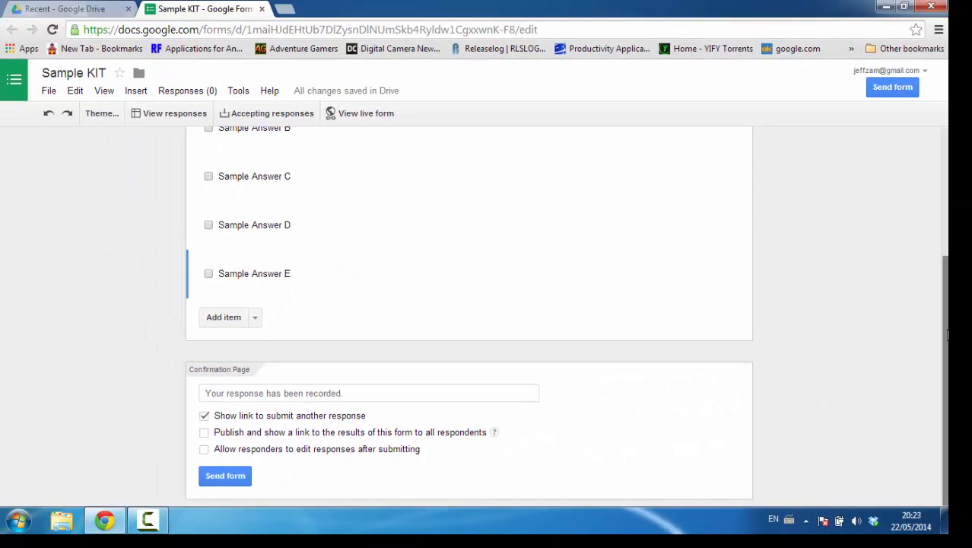
# - View the live Sample KIT form, tick Sample Answer A through Sample Answer E, and submit the response
pyautogui.moveTo(947, 335); pyautogui.dragTo(946, 206)
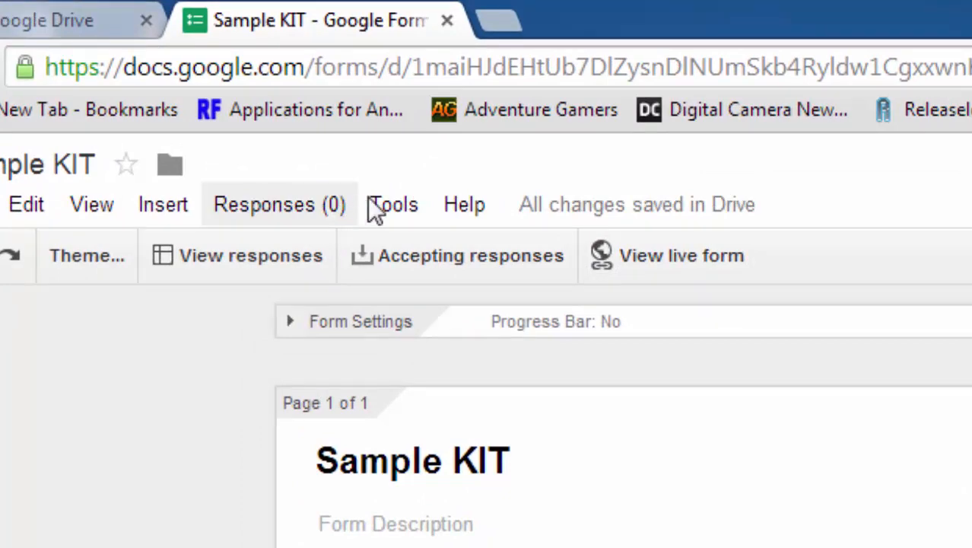
pyautogui.click(657, 255)
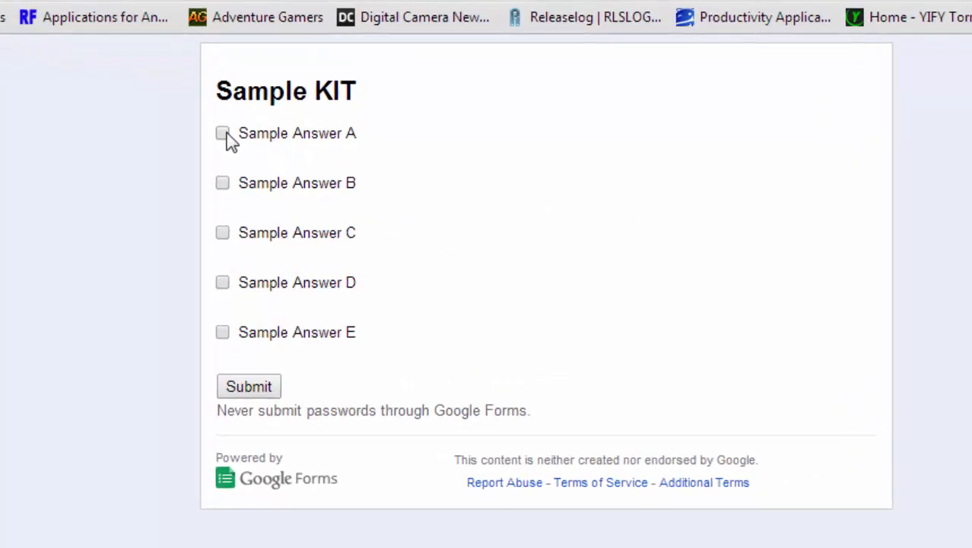
pyautogui.click(166, 109)
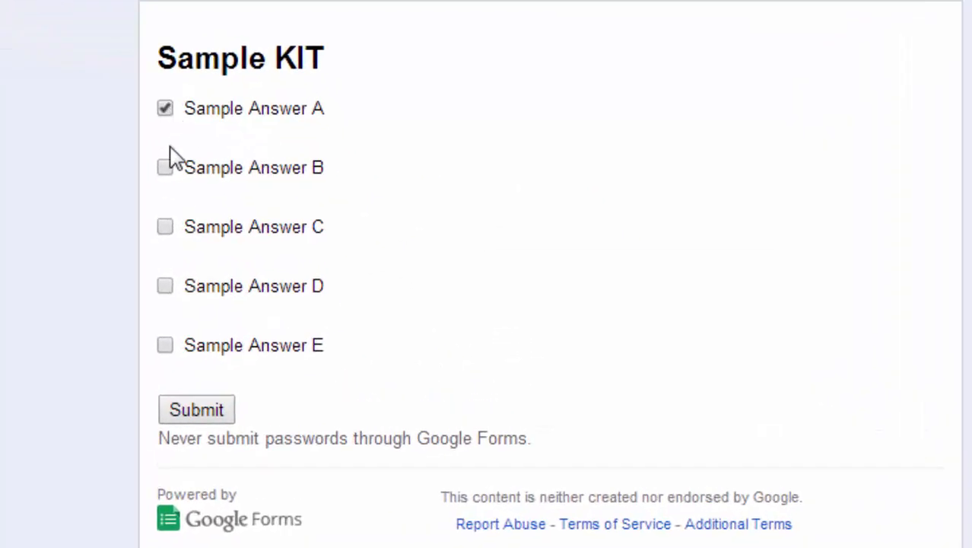
pyautogui.click(166, 168)
pyautogui.click(165, 230)
pyautogui.click(166, 288)
pyautogui.click(166, 347)
pyautogui.click(197, 417)
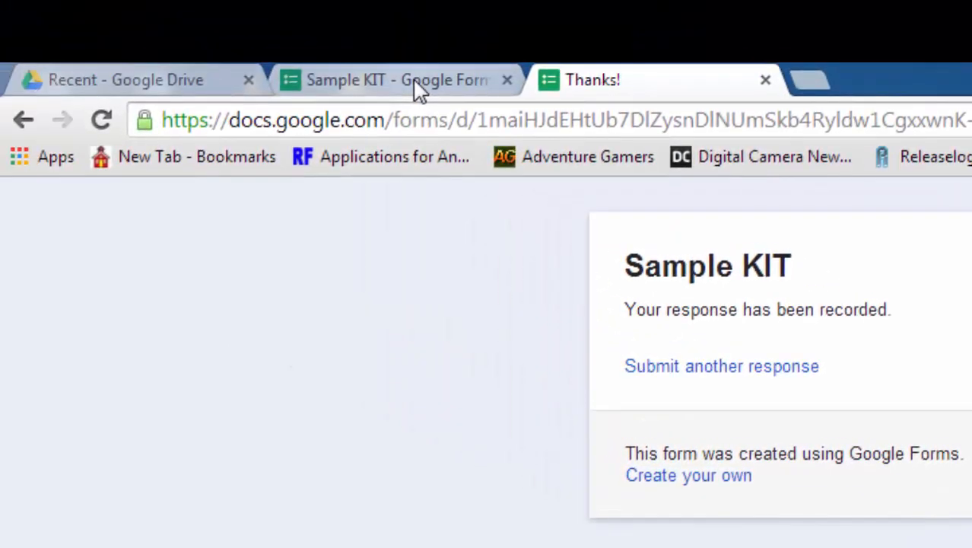
# - Open the form's responses spreadsheet from the form editor and enter the header "Sample Answer A" in cell B1
pyautogui.click(308, 35)
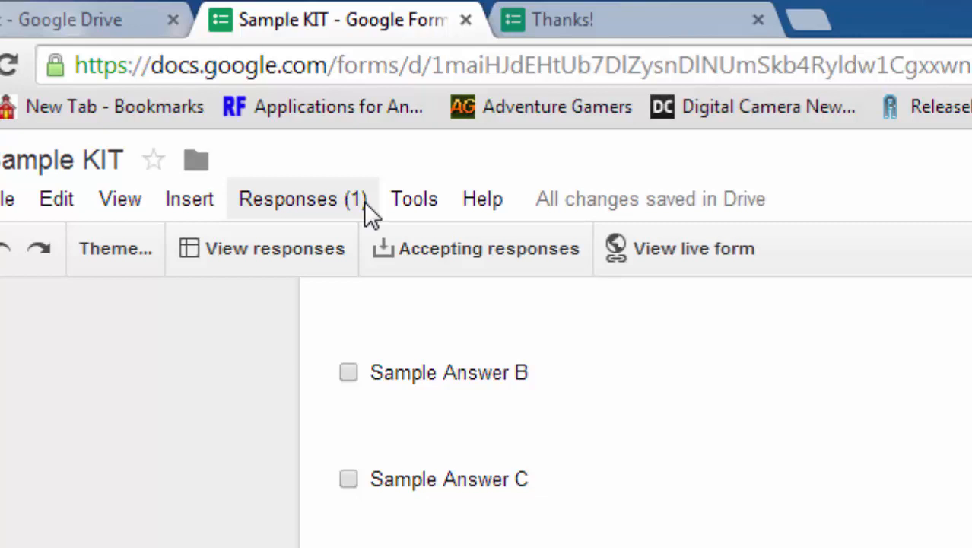
pyautogui.click(305, 249)
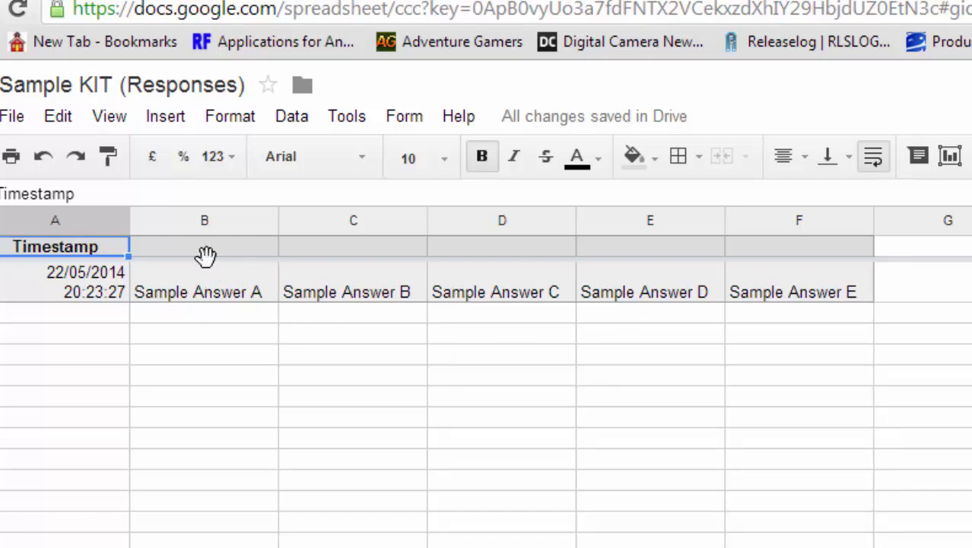
pyautogui.click(240, 251)
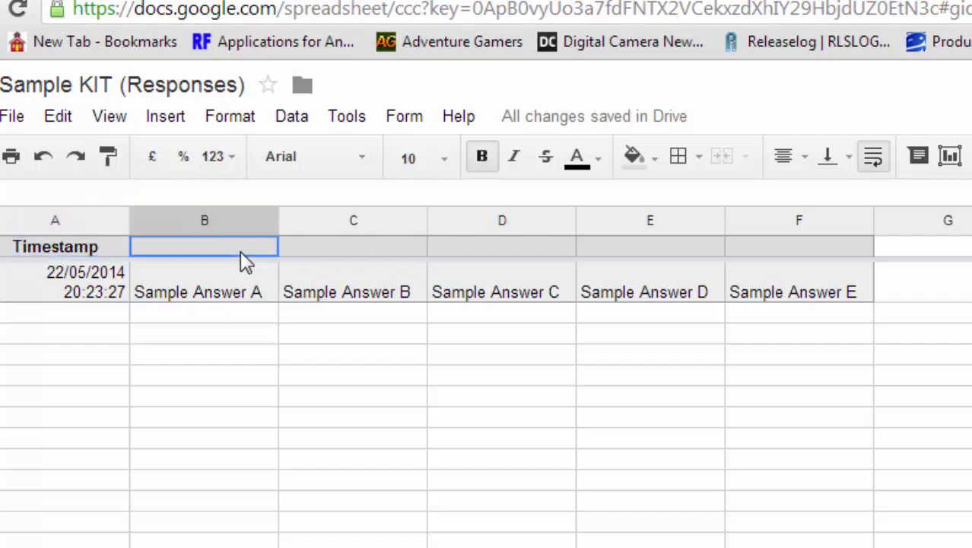
pyautogui.write('Sample ')
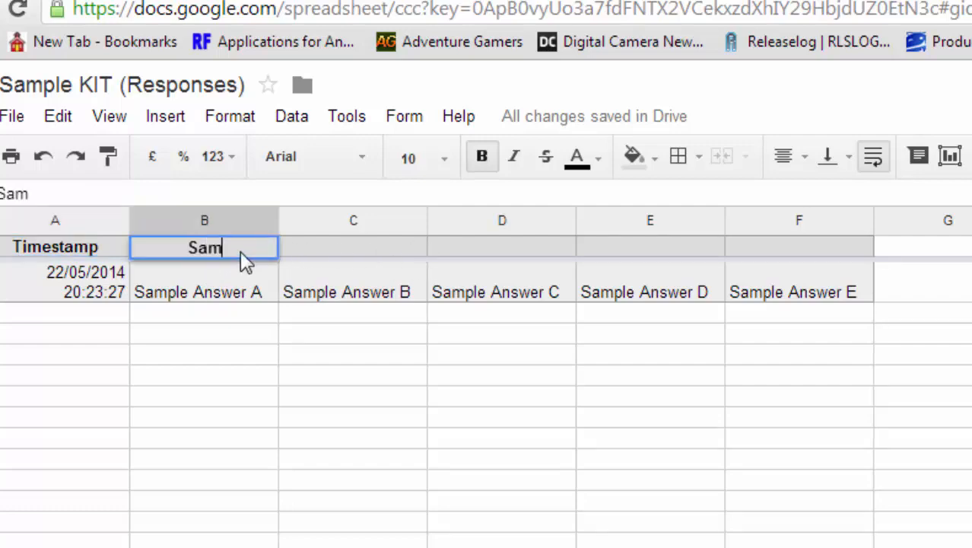
pyautogui.write('Answer A')
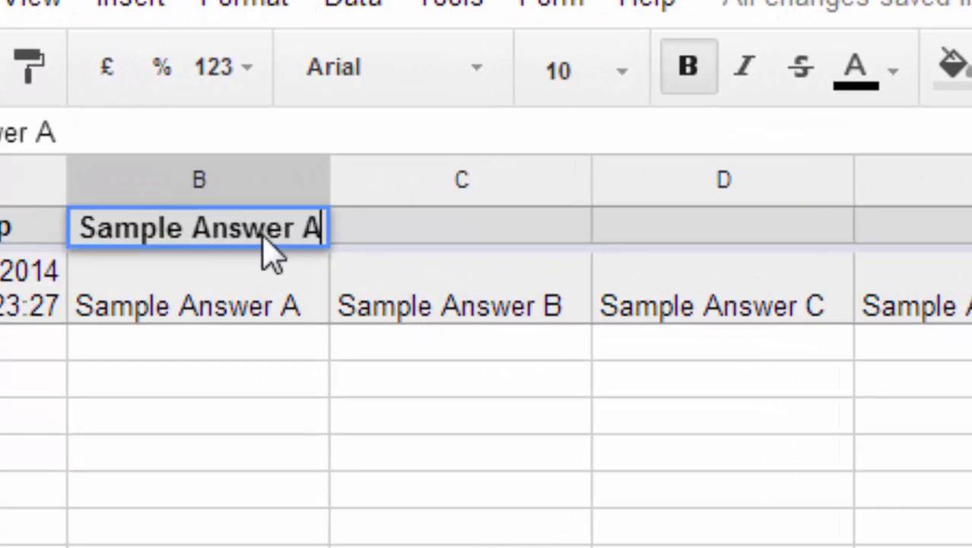
pyautogui.press('Tab')
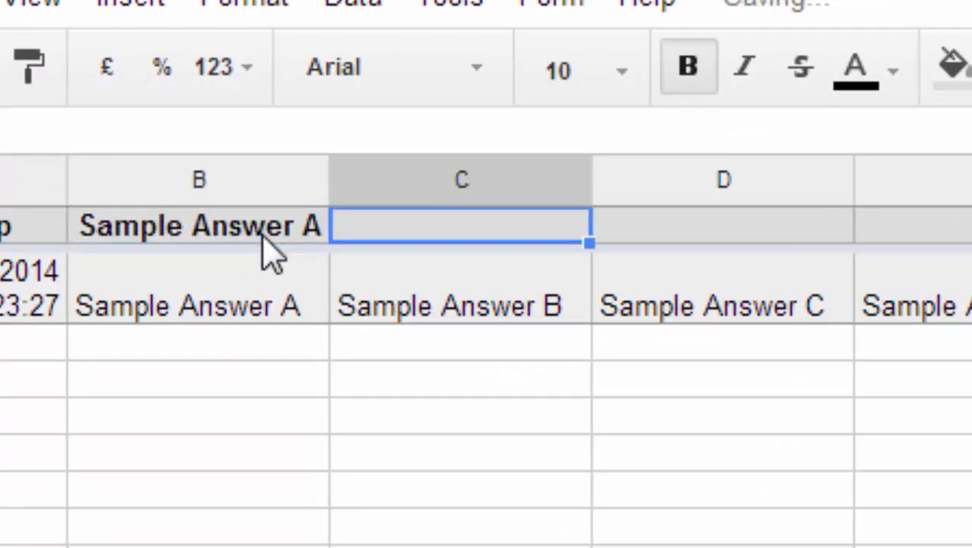
# - Enter the header "Sample Answer B" in cell C1 and "Sample Answer C" in cell D1
pyautogui.write('Sample Ans')
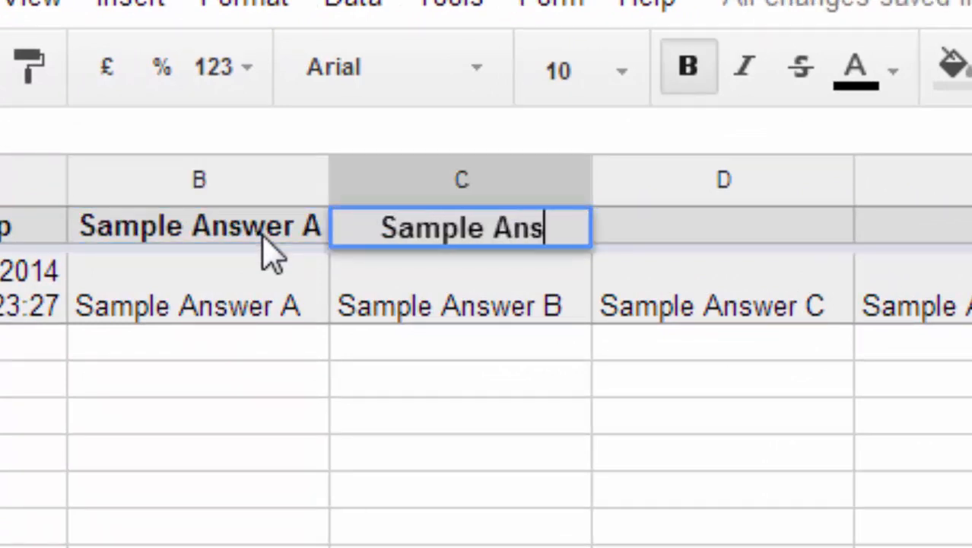
pyautogui.write('wer B')
pyautogui.press('Tab')
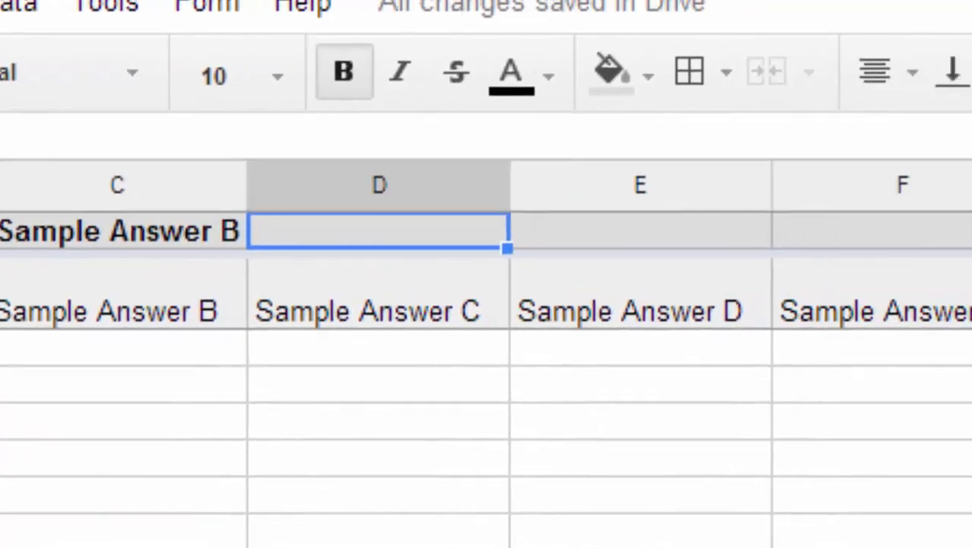
pyautogui.write('Sample')
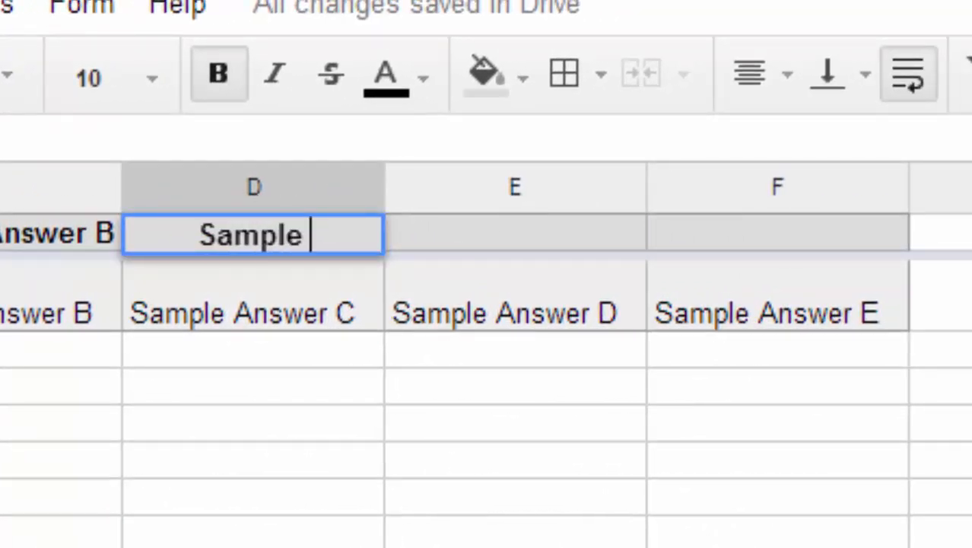
pyautogui.write('Answer C')
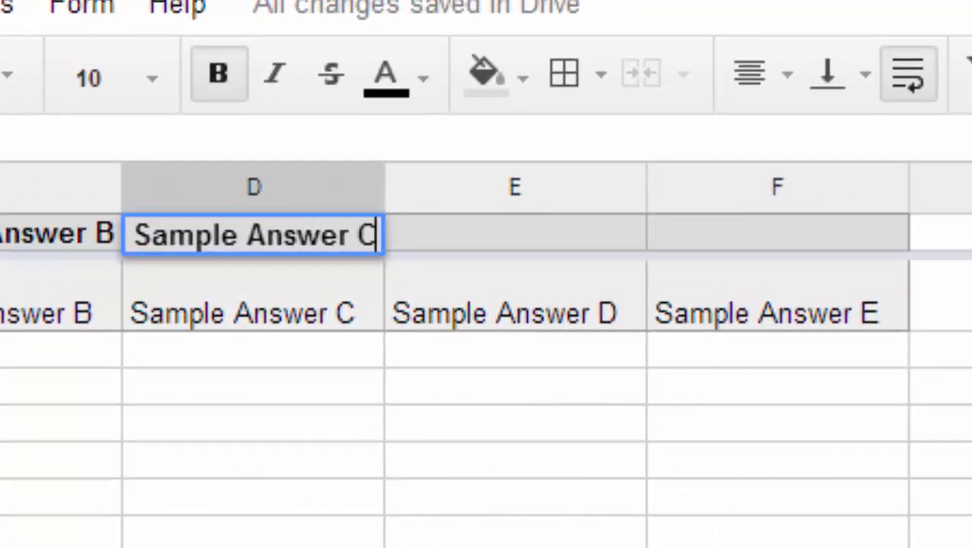
pyautogui.press('Tab')
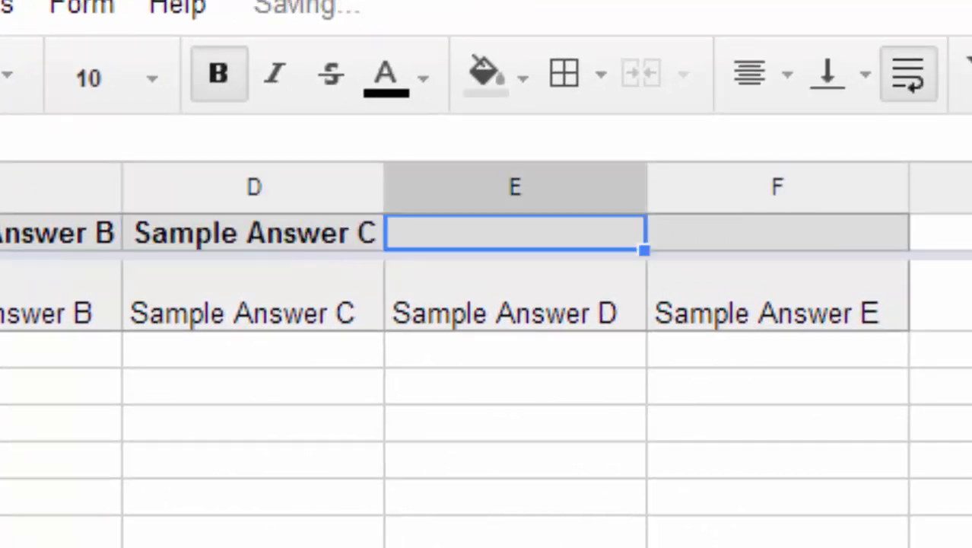
# - Enter the header "Sample Answer D" in cell E1 and "Sample Answer E" in cell F1
pyautogui.write('Sample ')
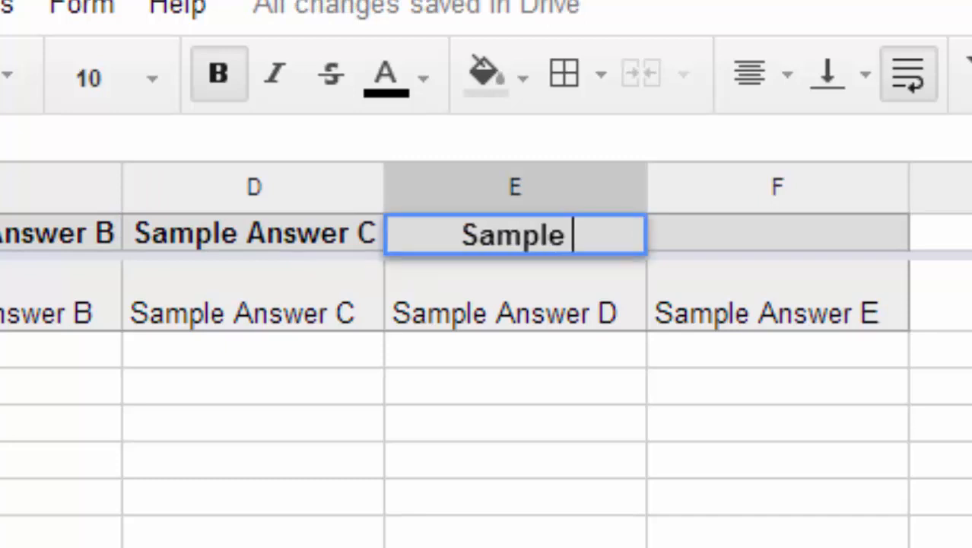
pyautogui.write('Answer D')
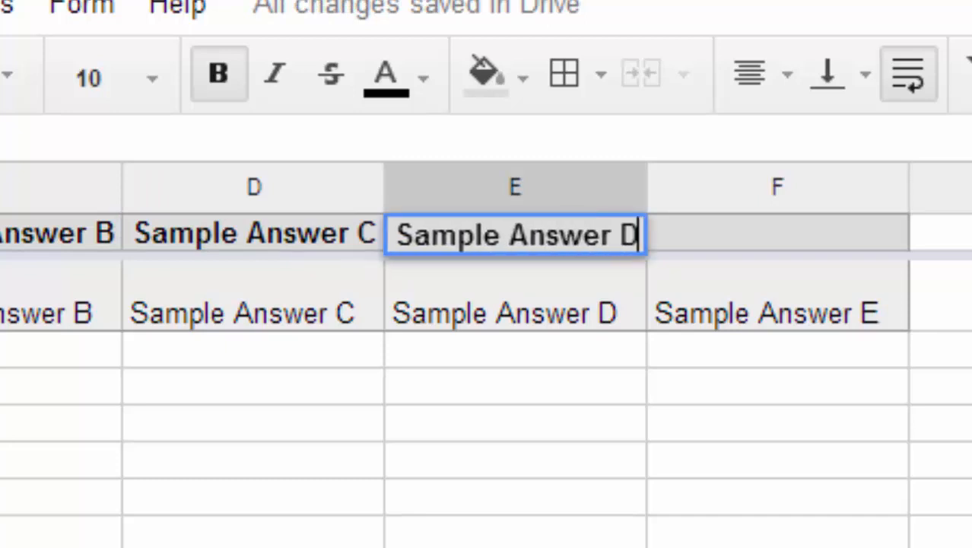
pyautogui.press('Tab')
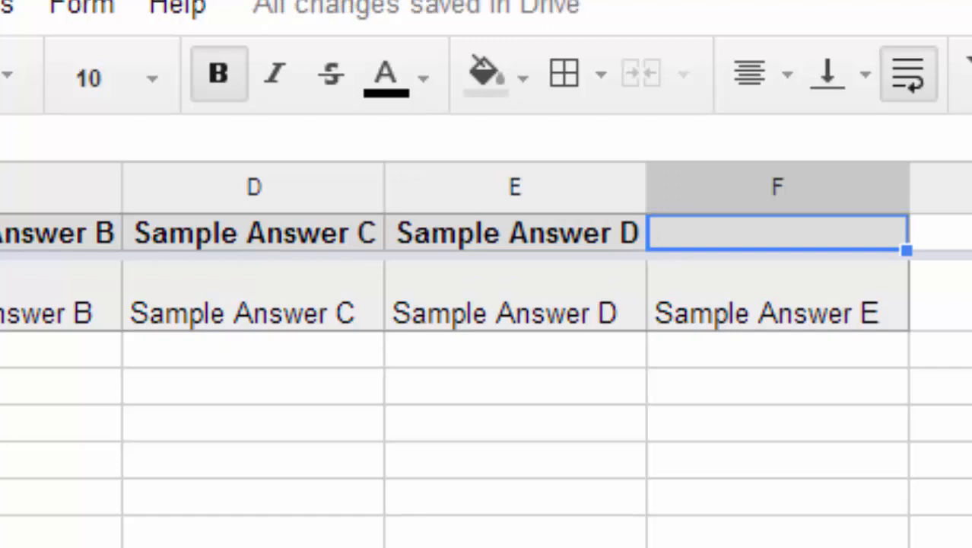
pyautogui.write('Sample ')
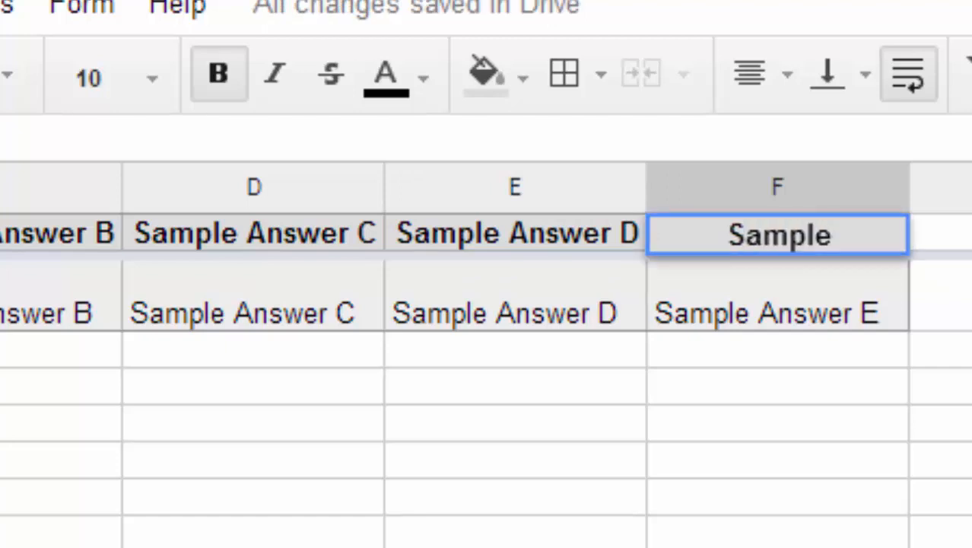
pyautogui.write('A')
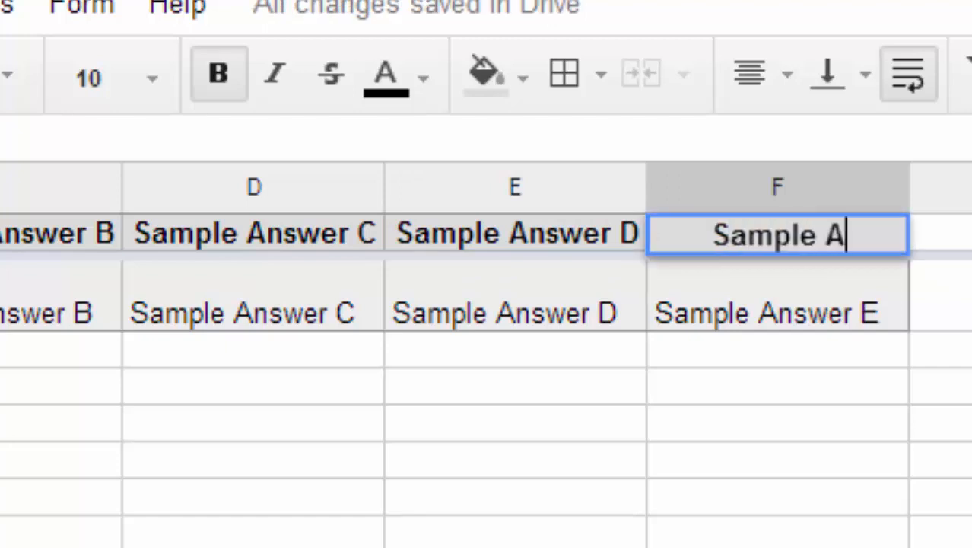
pyautogui.write('nswer E')
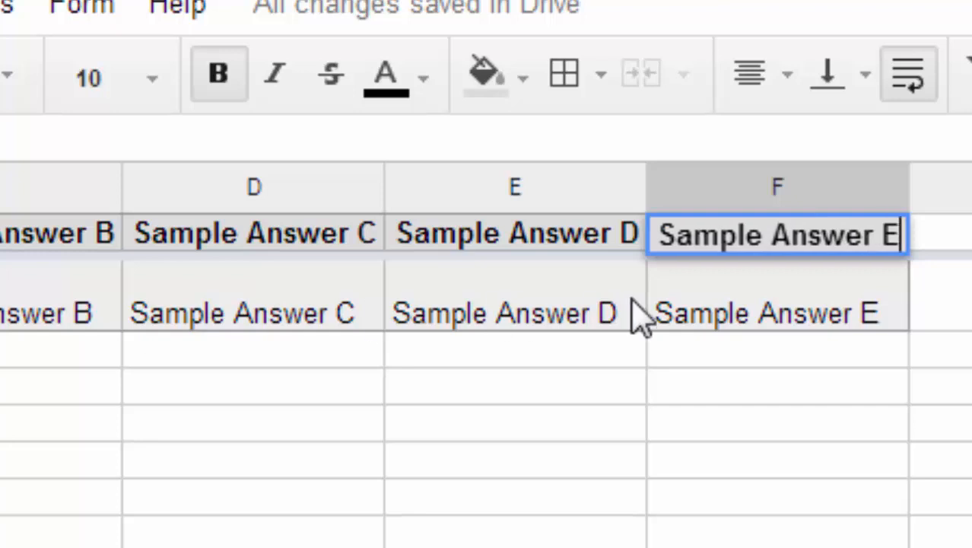
pyautogui.press('Return')
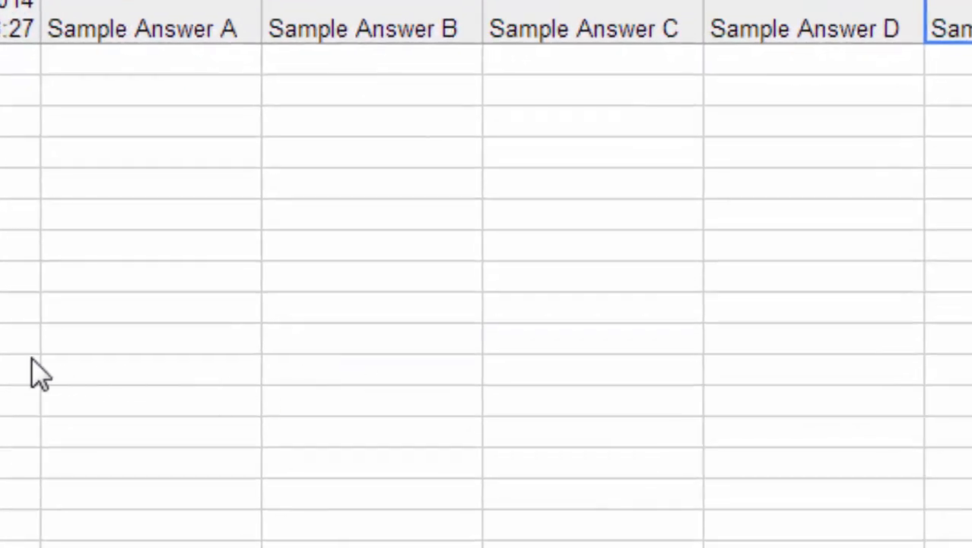
# - Enter the formula =IF(B1="Sample Answer A",1,0) in cell B15, below the response data
pyautogui.click(108, 431)
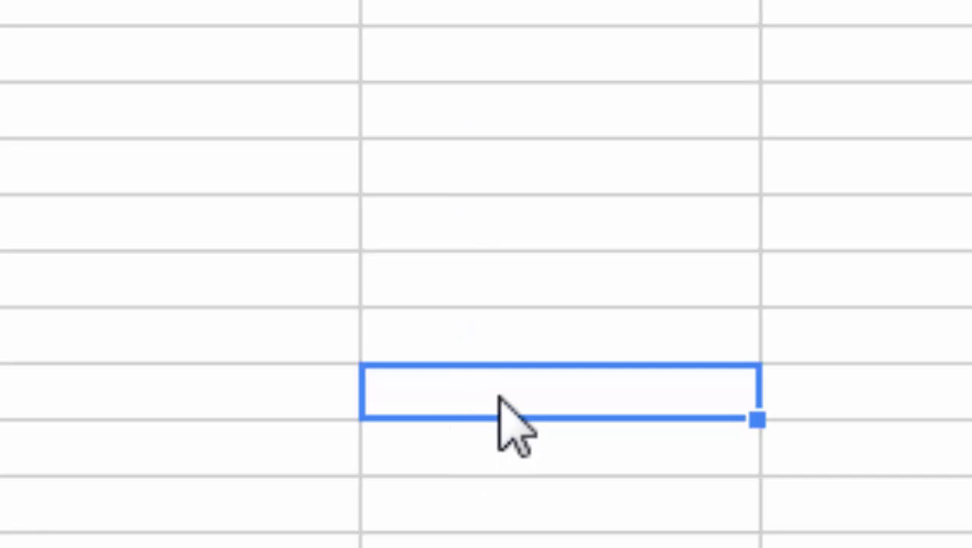
pyautogui.write('=')
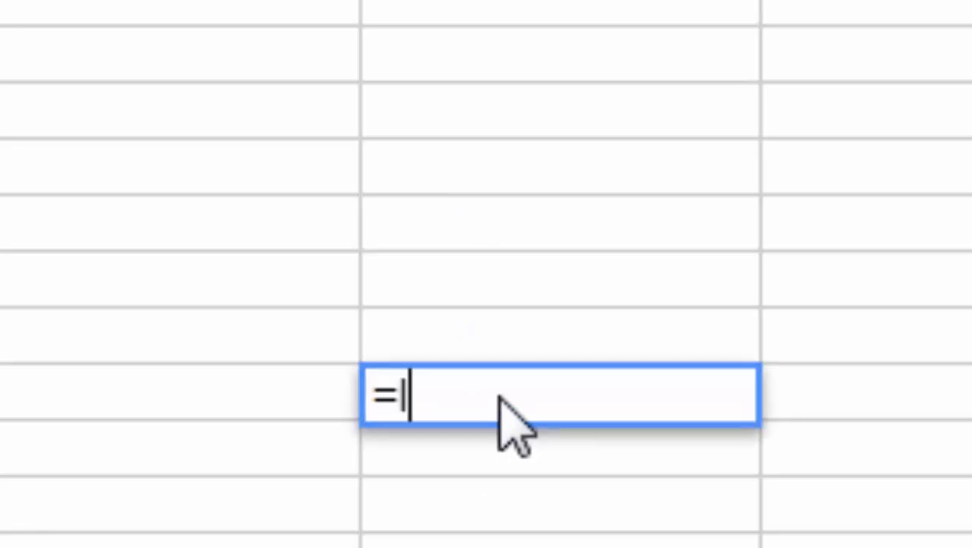
pyautogui.write('IF(')
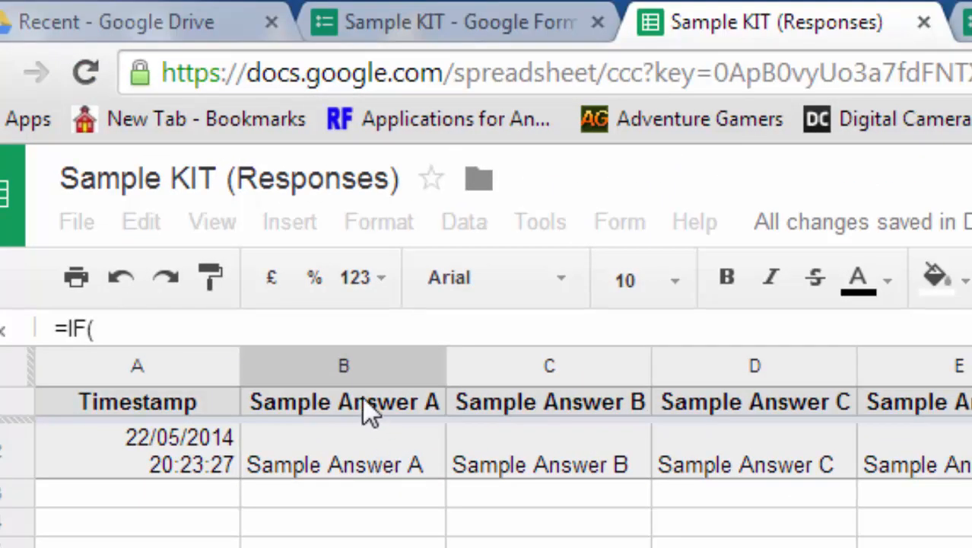
pyautogui.click(370, 411)
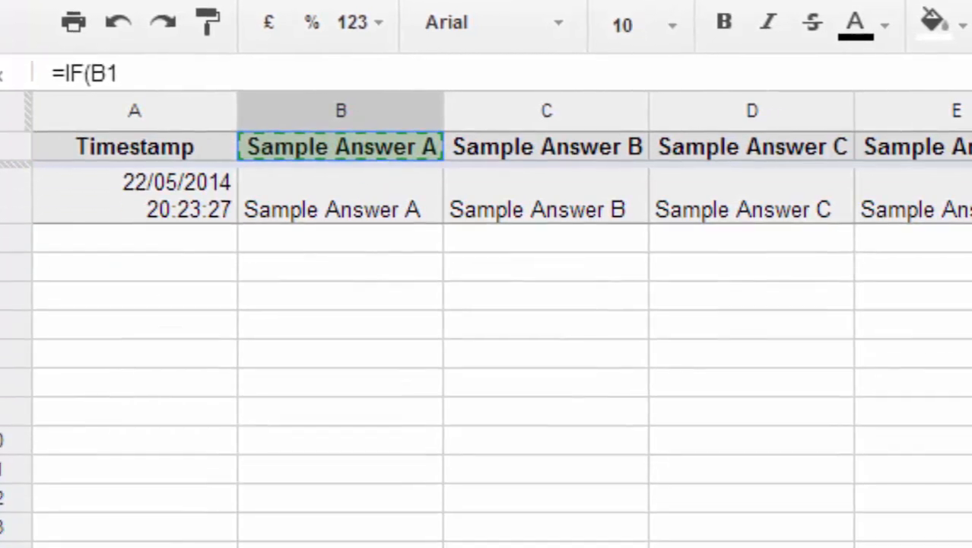
pyautogui.write('=')
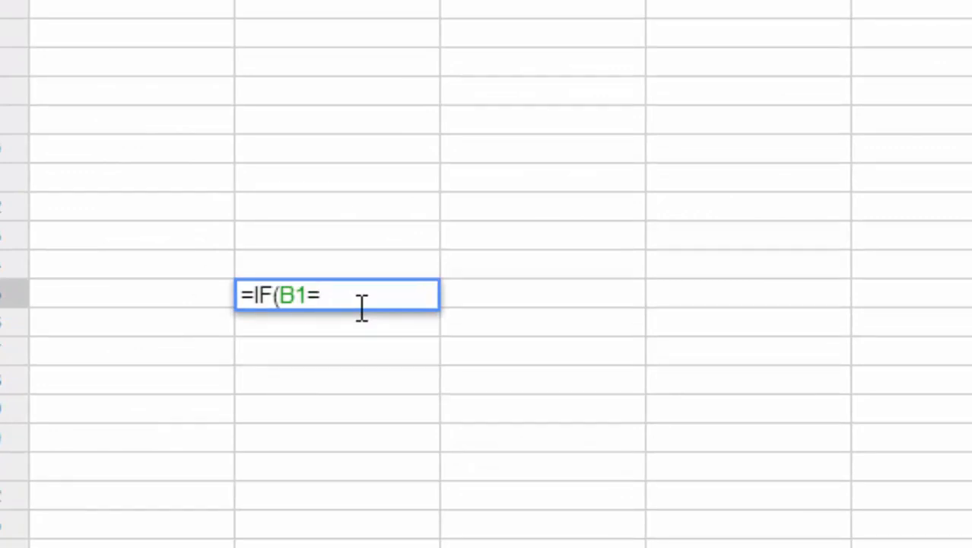
pyautogui.write('"Sample Answe')
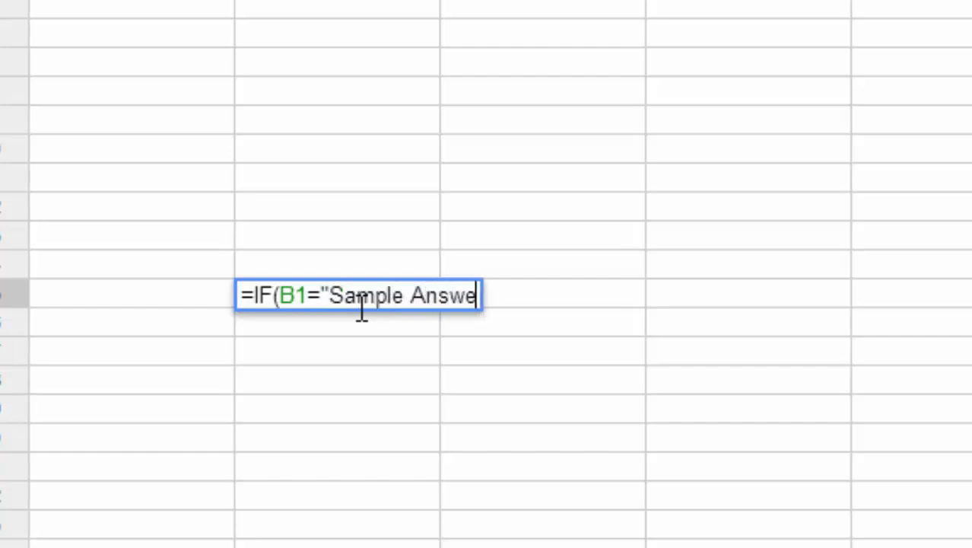
pyautogui.write('r A')
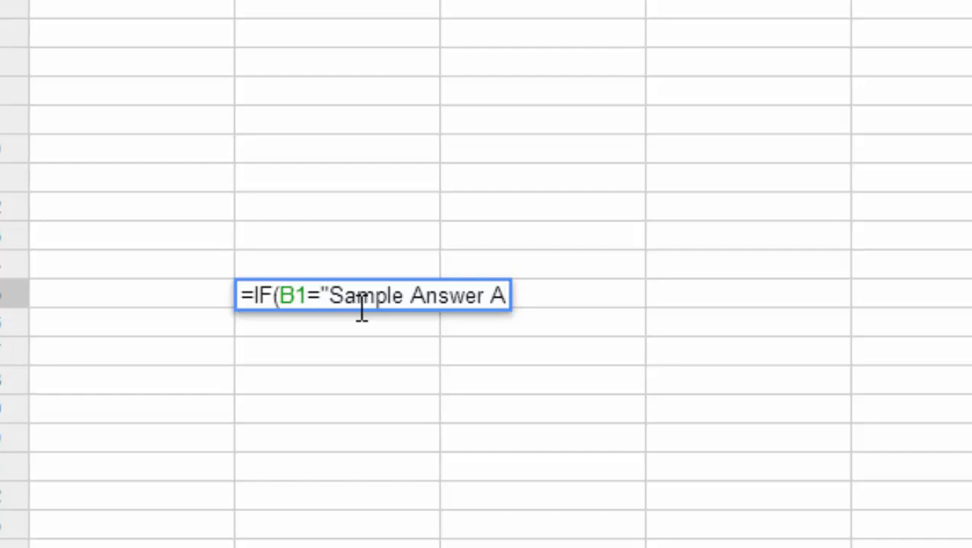
pyautogui.write('",')
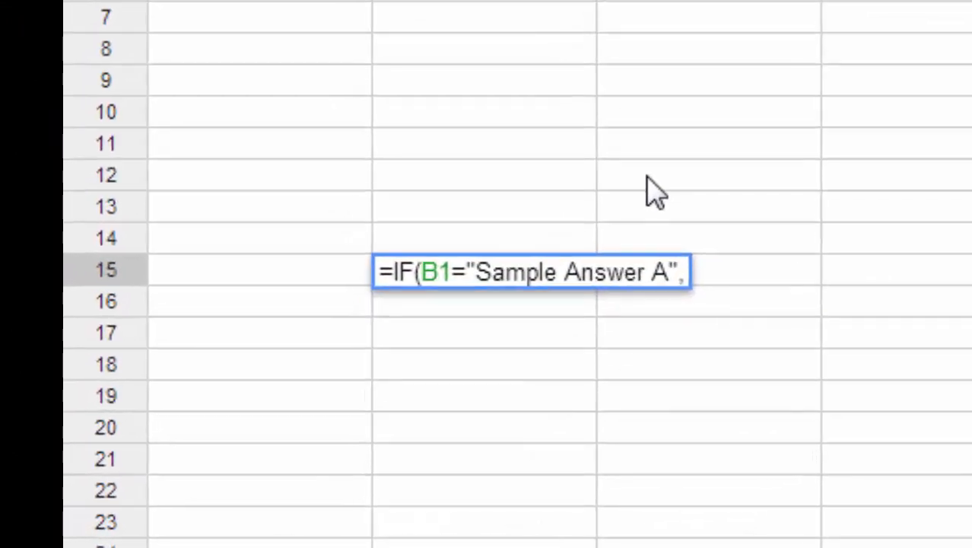
pyautogui.write('1')
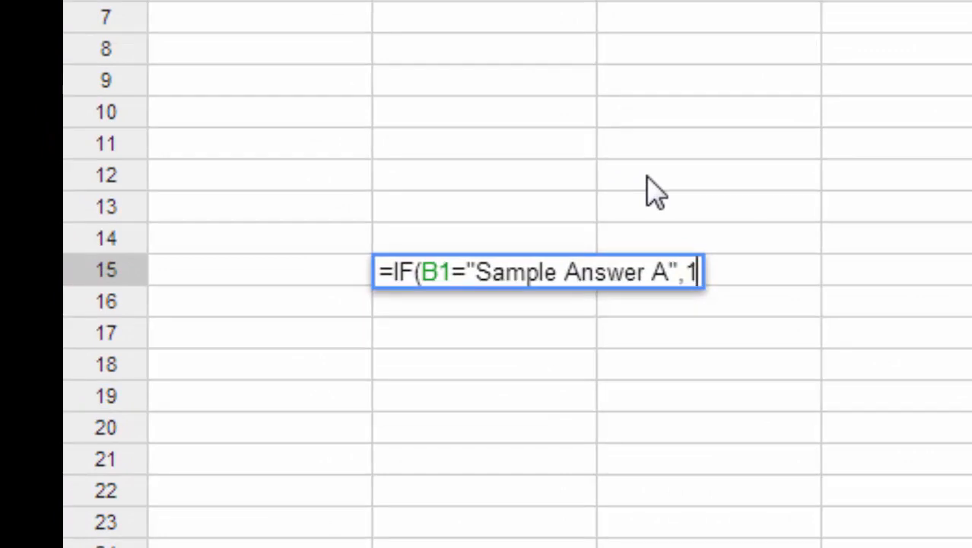
pyautogui.write(',')
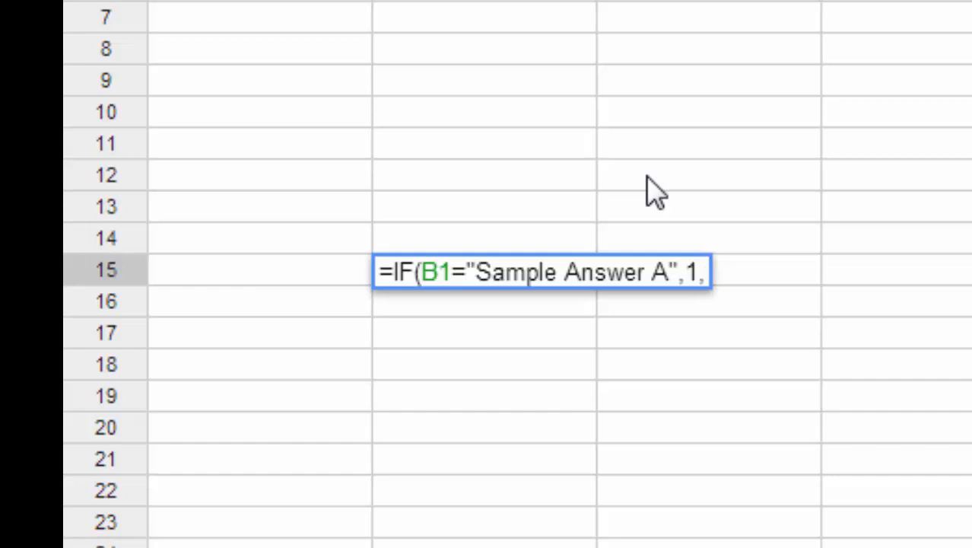
pyautogui.write('0')
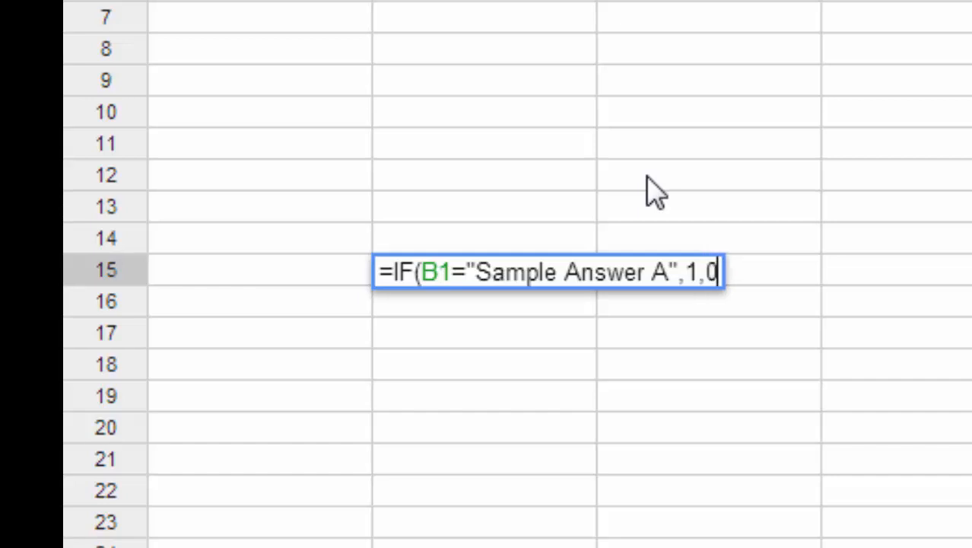
pyautogui.write(')')
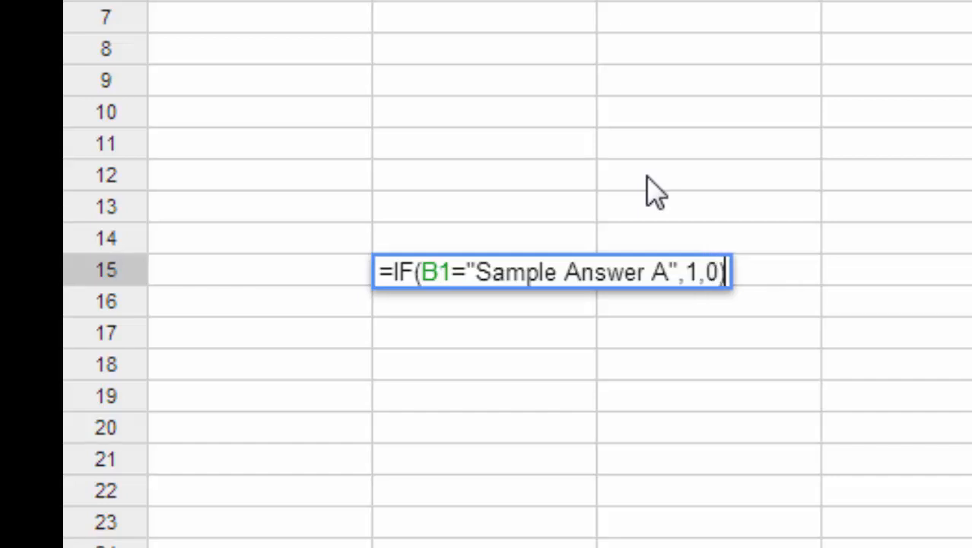
pyautogui.press('Return')
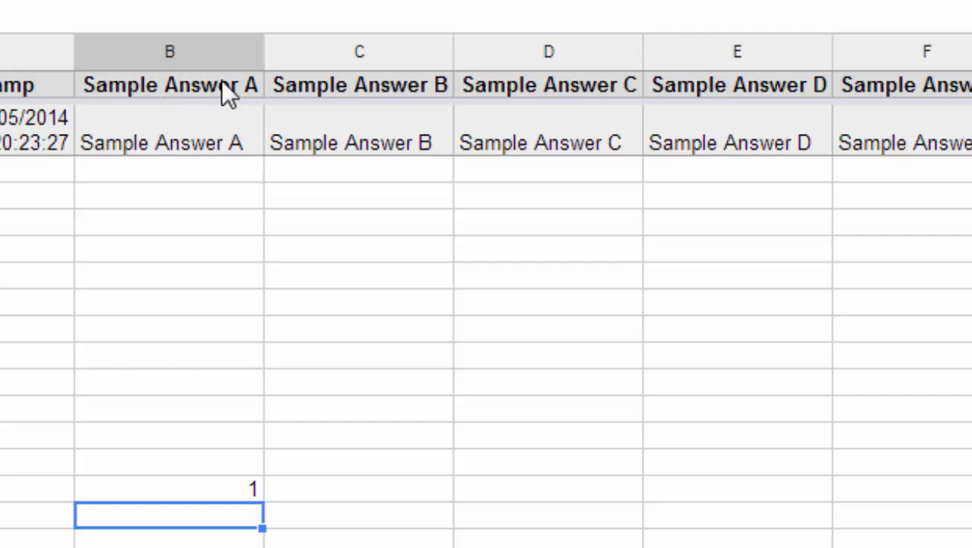
# - Fill the IF formula from cell B15 across row 15 through cell F15
pyautogui.click(190, 490)
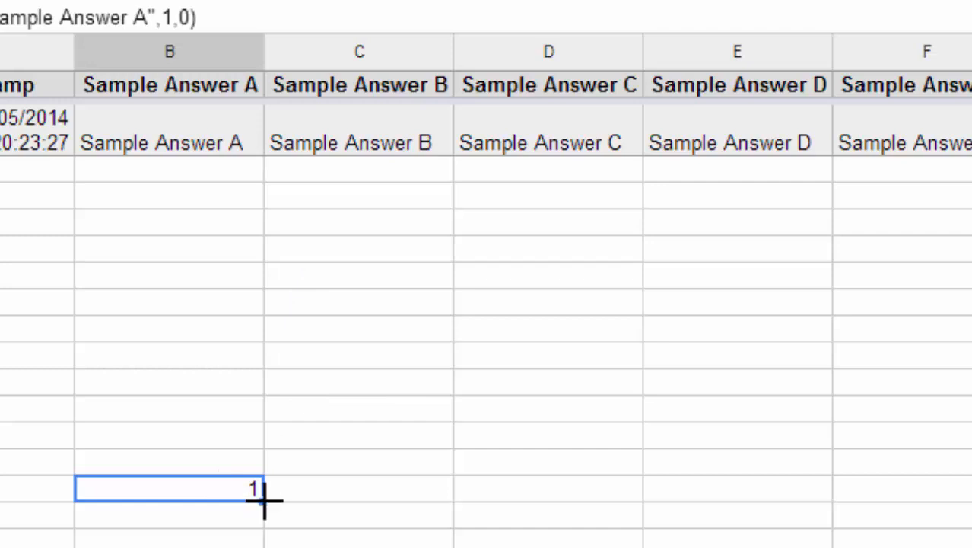
pyautogui.moveTo(261, 500); pyautogui.dragTo(903, 487)
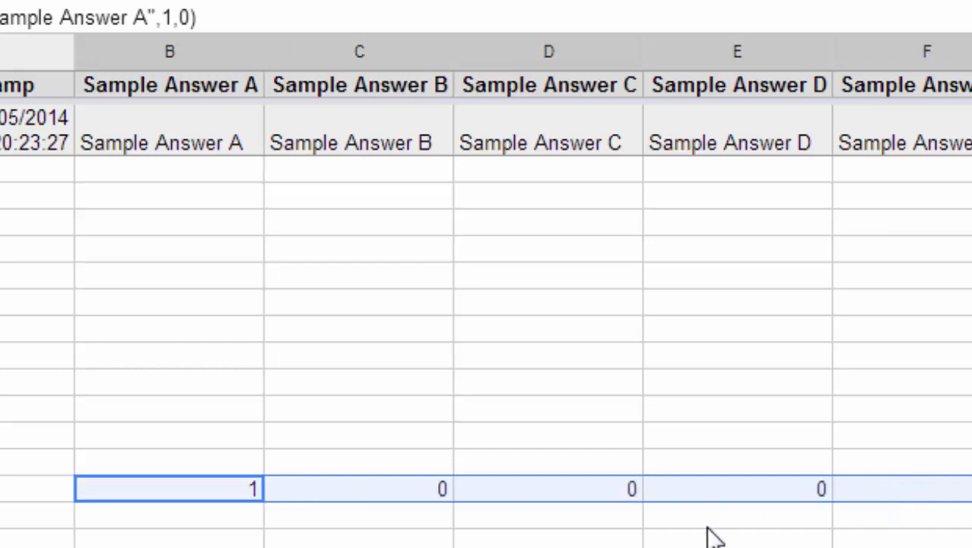
pyautogui.click(708, 523)
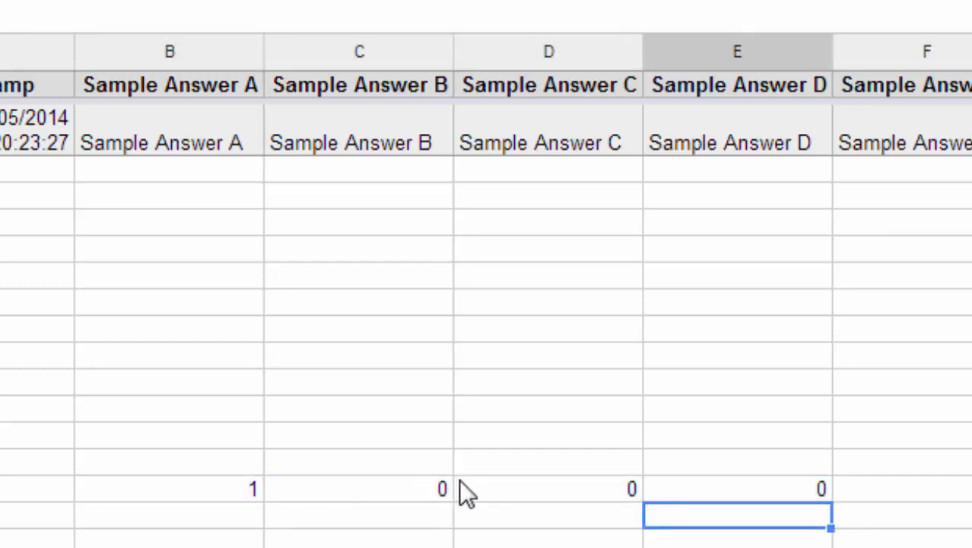
pyautogui.hscroll(3, 460, 481)
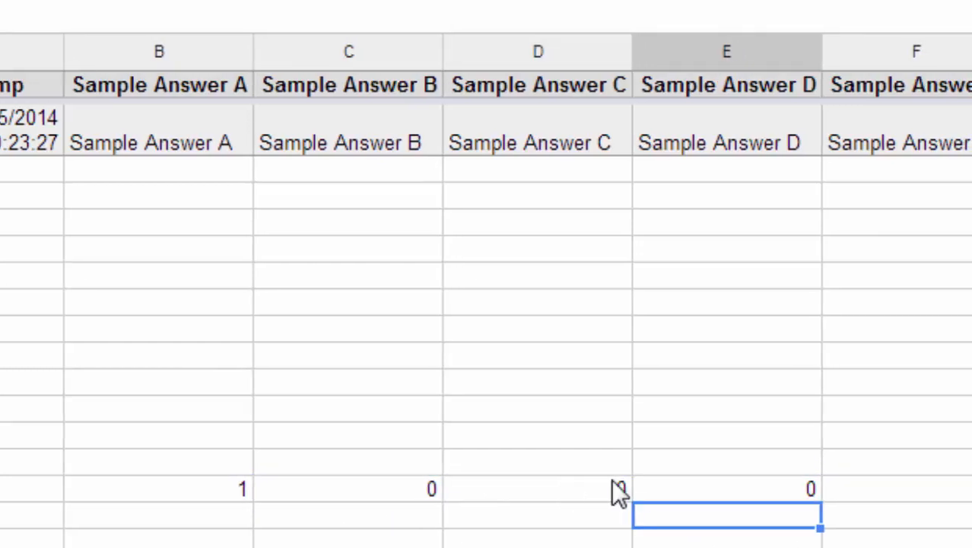
# - Edit the formula in cell C15 to =IF(C1="Sample Answer B",1,0)
pyautogui.click(338, 486)
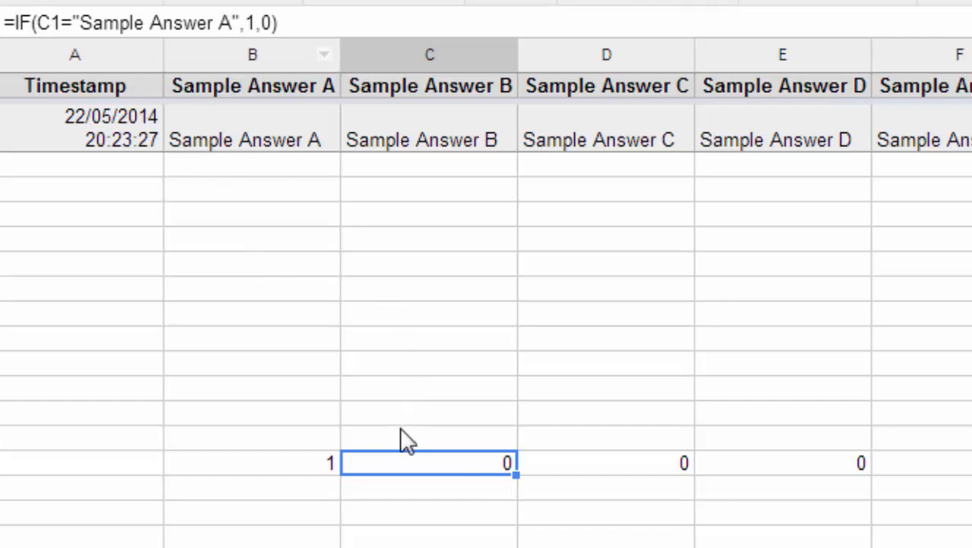
pyautogui.click(236, 23)
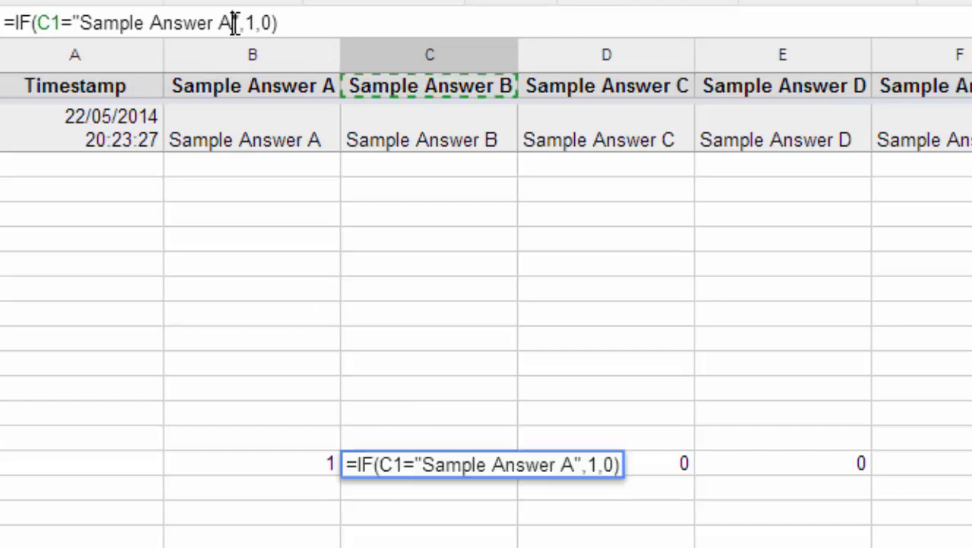
pyautogui.press('BackSpace')
pyautogui.write('B')
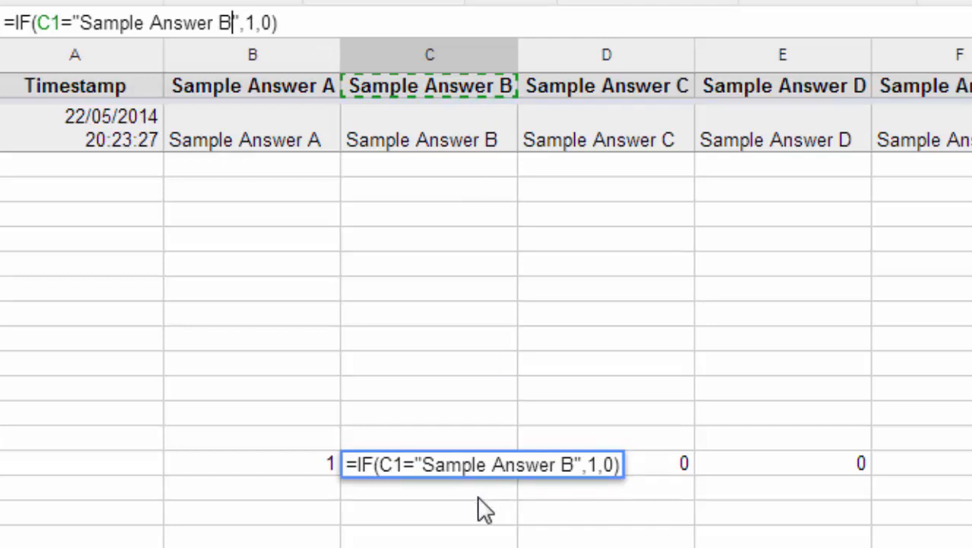
pyautogui.press('Return')
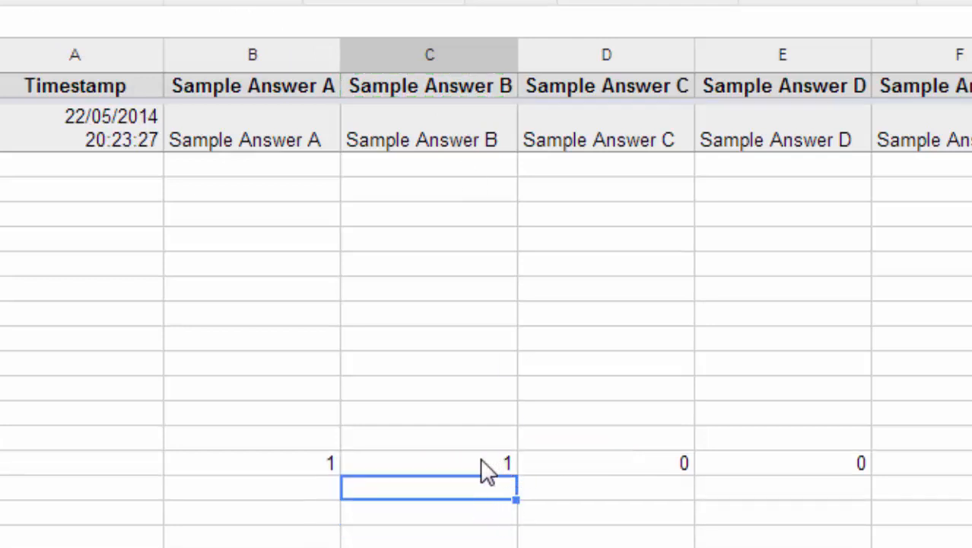
# - Edit the formula in cell D15 to =IF(D1="Sample Answer C",5,0), dismissing the Windows color scheme prompt
pyautogui.click(618, 468)
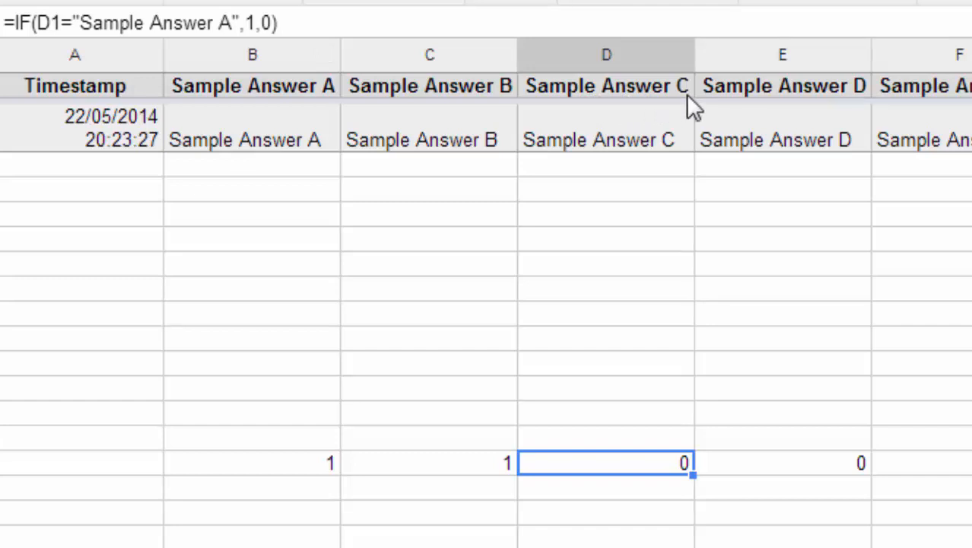
pyautogui.click(236, 23)
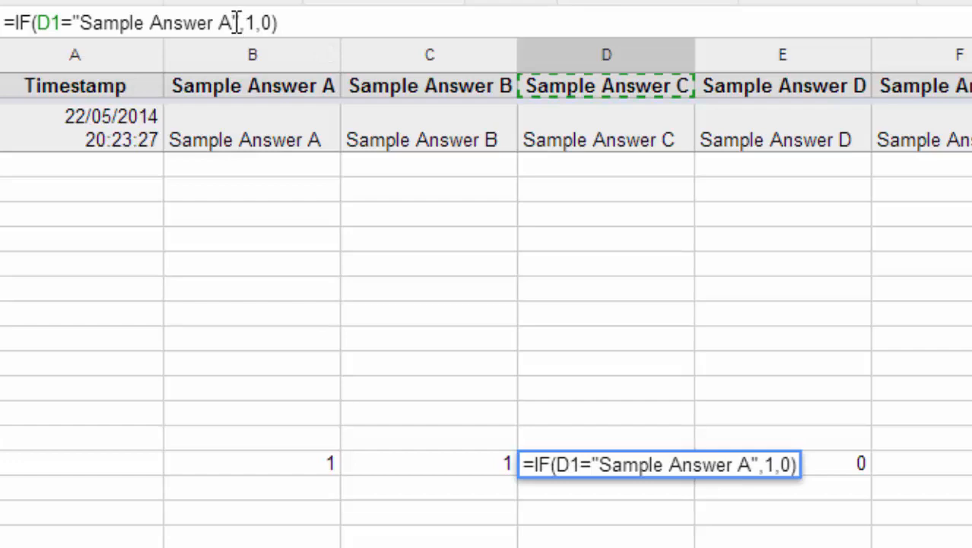
pyautogui.press('BackSpace')
pyautogui.write('C')
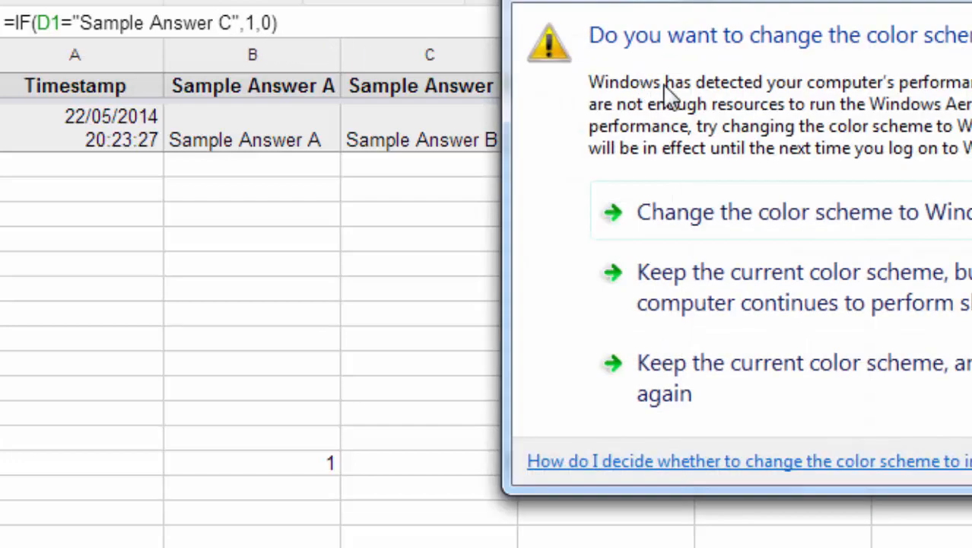
pyautogui.press('Escape')
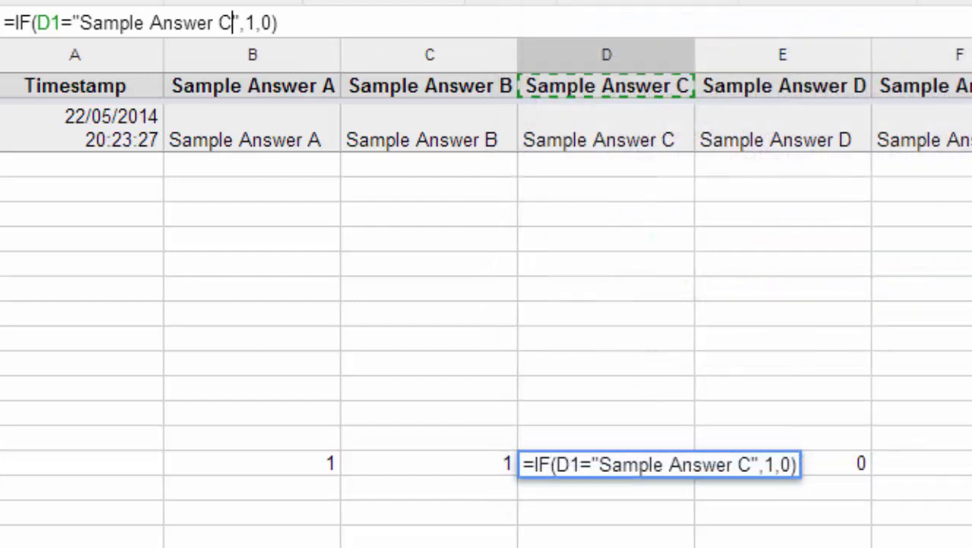
pyautogui.doubleClick(253, 23)
pyautogui.write('5')
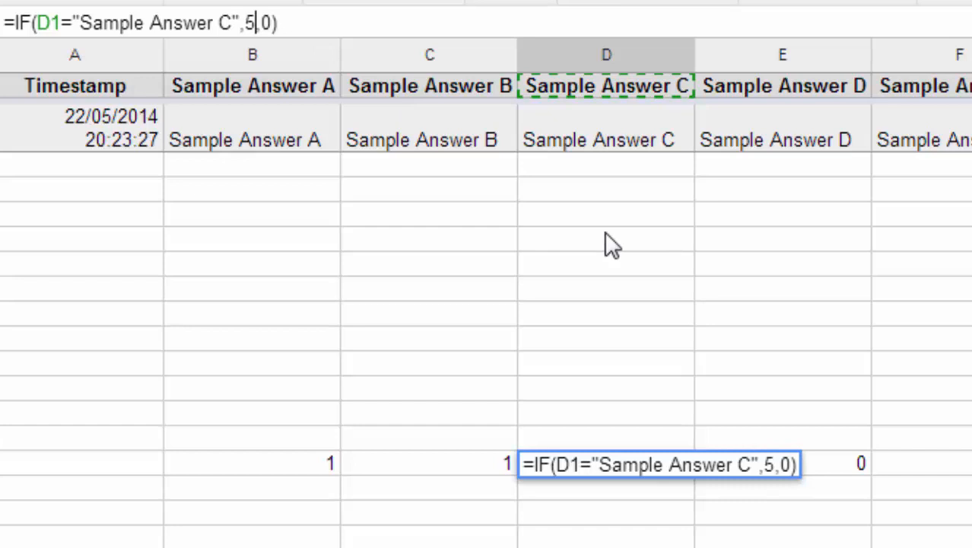
pyautogui.press('Return')
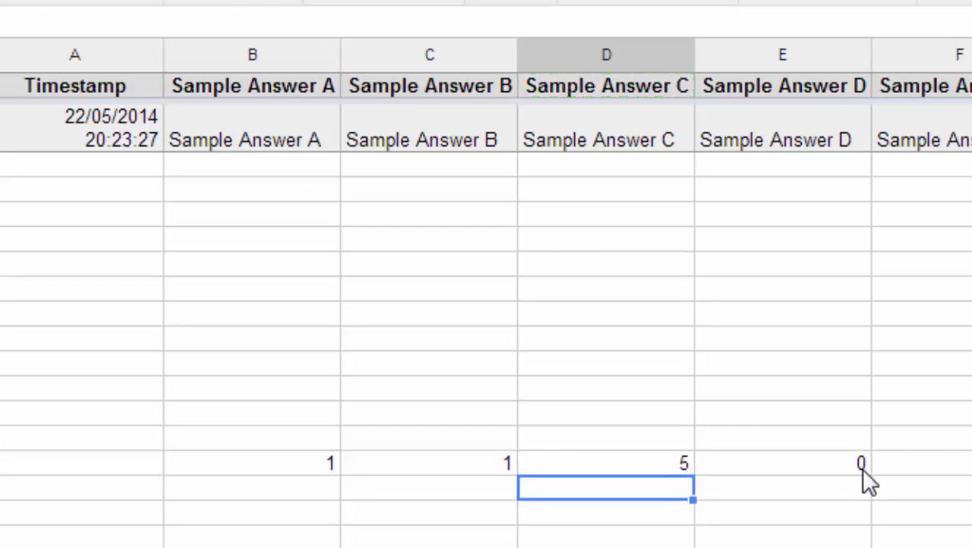
# - Edit the formula in cell E15 to =IF(E1="Sample Answer D",2,0)
pyautogui.click(860, 466)
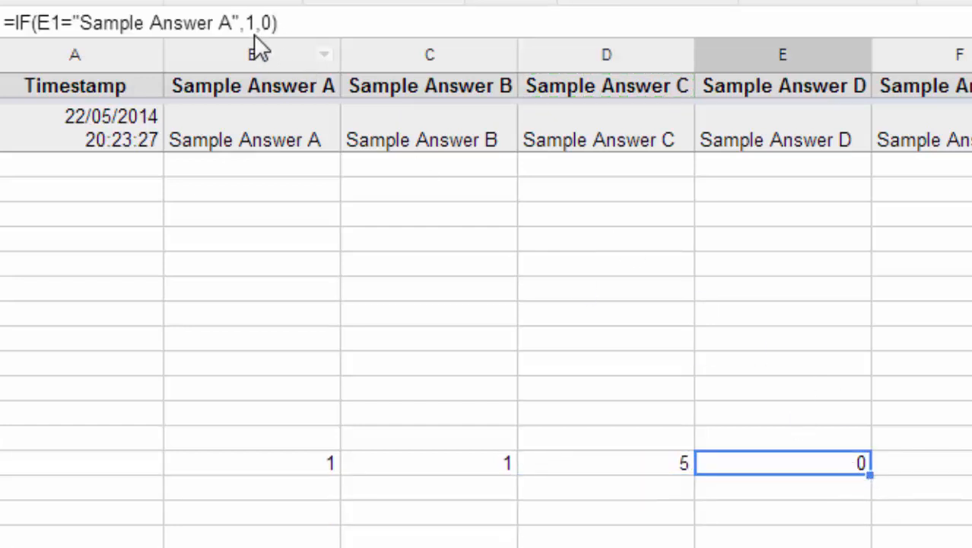
pyautogui.click(232, 23)
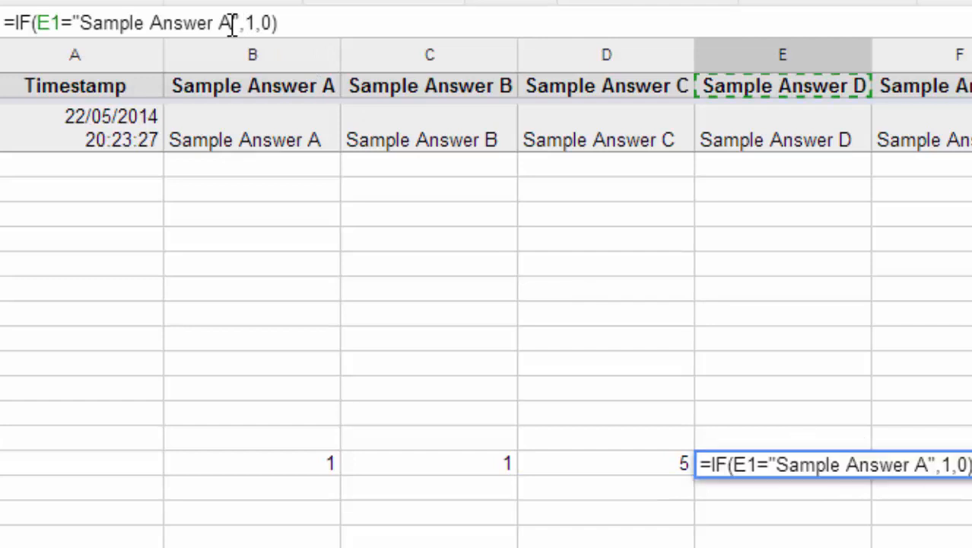
pyautogui.press('BackSpace')
pyautogui.write('D')
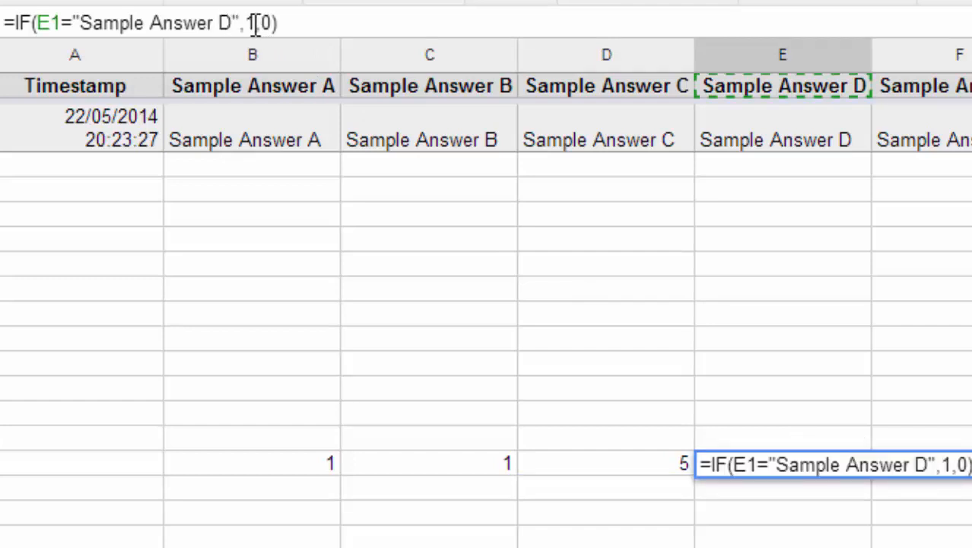
pyautogui.click(255, 23)
pyautogui.write('2')
pyautogui.press('BackSpace')
pyautogui.press('BackSpace')
pyautogui.write('2')
pyautogui.press('Return')
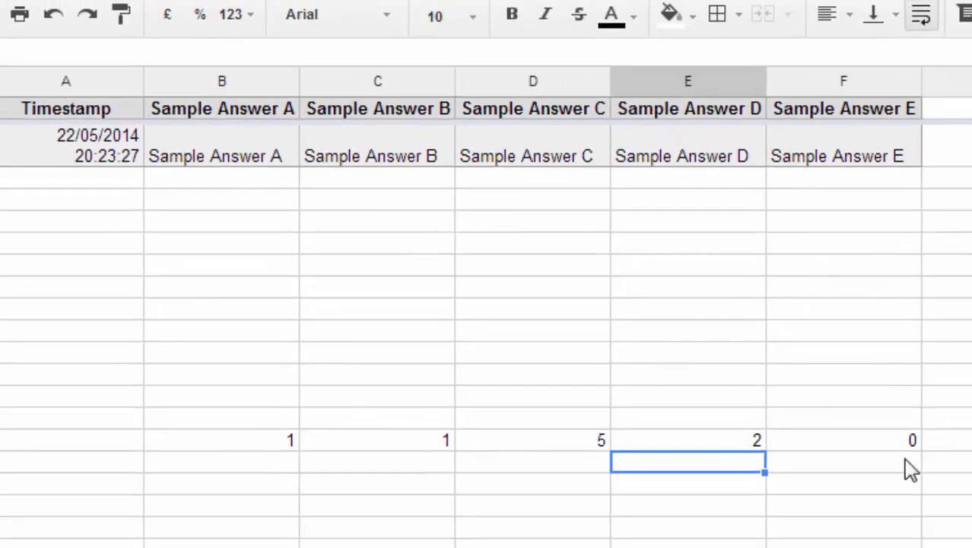
# - Edit the formula in cell F15 to =IF(F1="Sample Answer E",1,0)
pyautogui.click(894, 445)
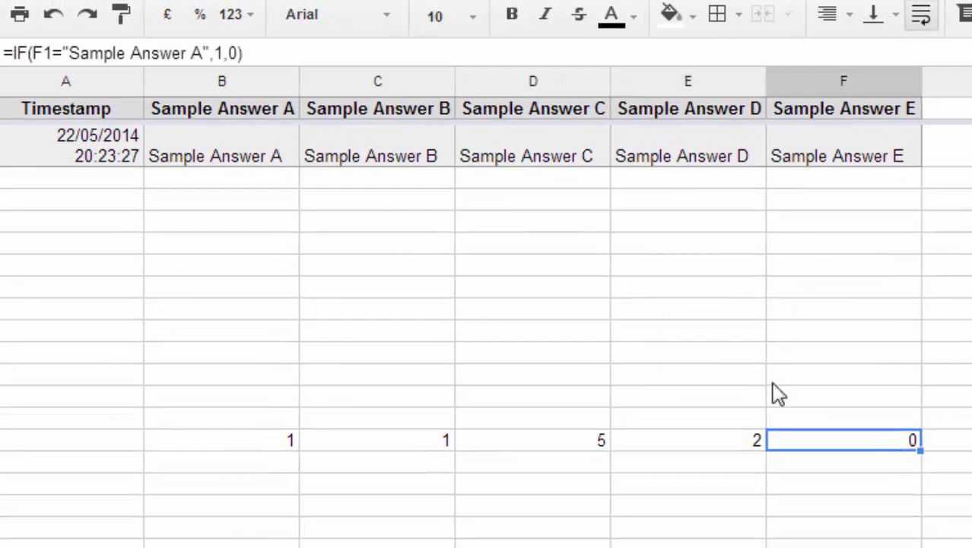
pyautogui.click(204, 55)
pyautogui.press('BackSpace')
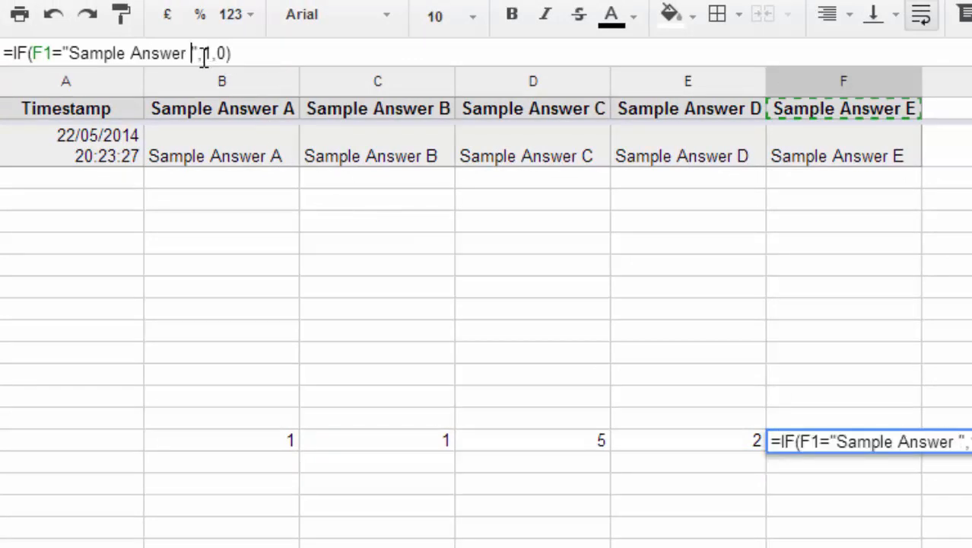
pyautogui.write('E')
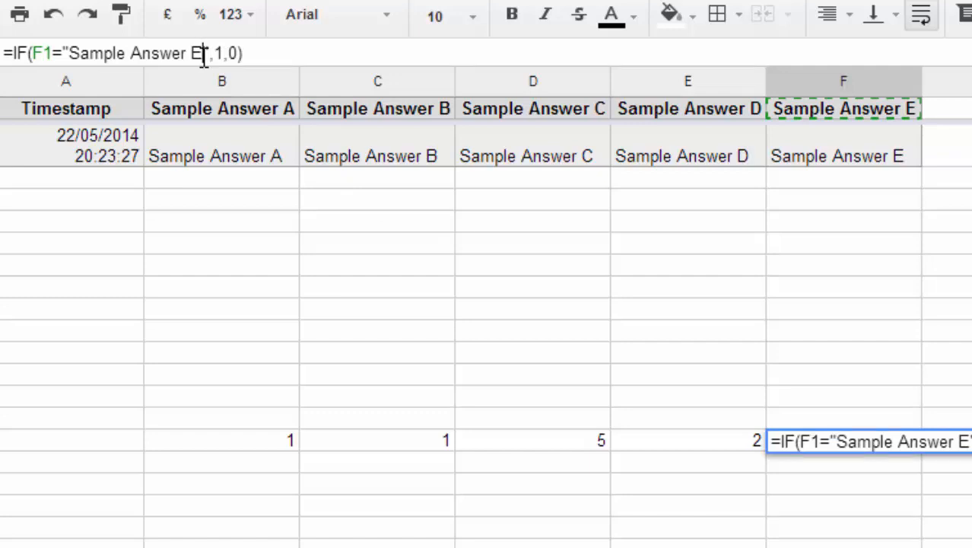
pyautogui.press('Return')
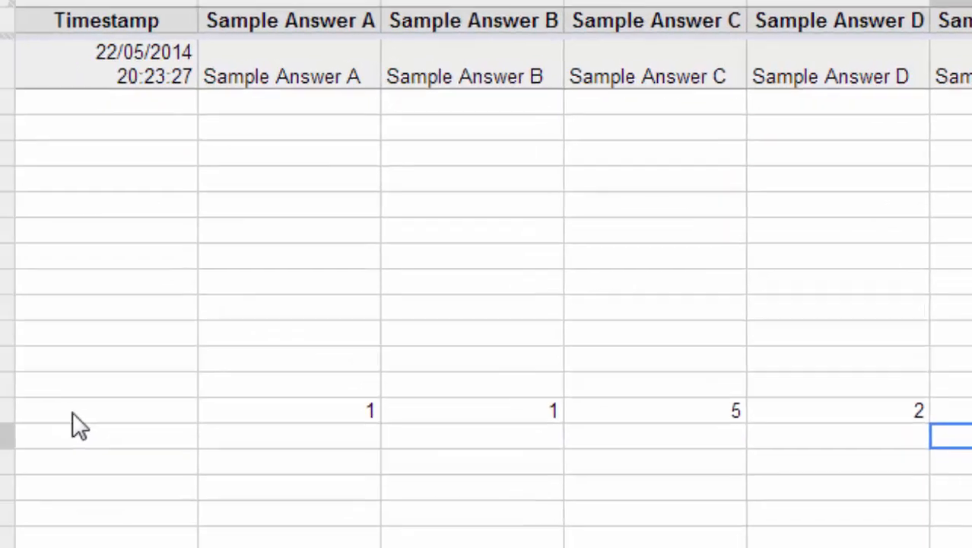
# - Enter the label "Perfect Score = 10" in cell A15, beside the score formulas
pyautogui.click(72, 415)
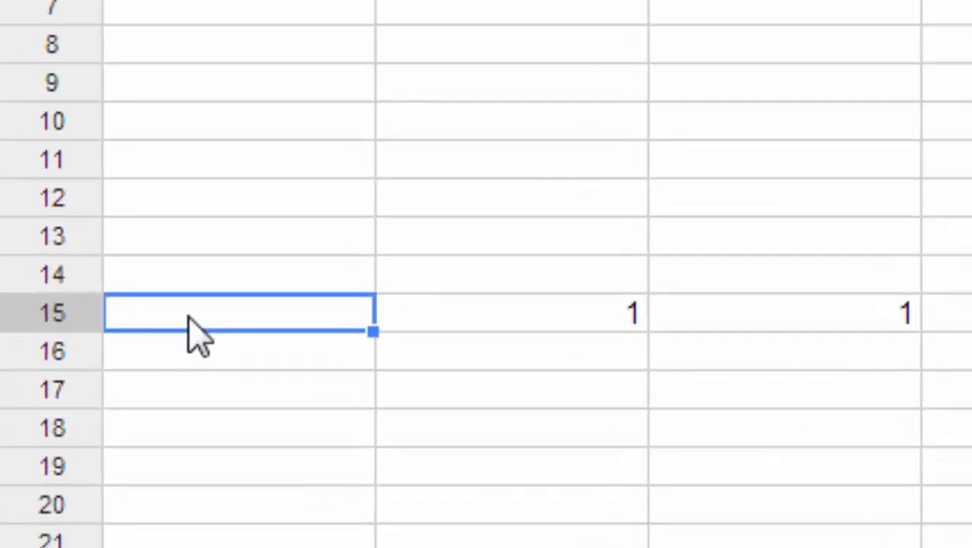
pyautogui.write('Perfect SC')
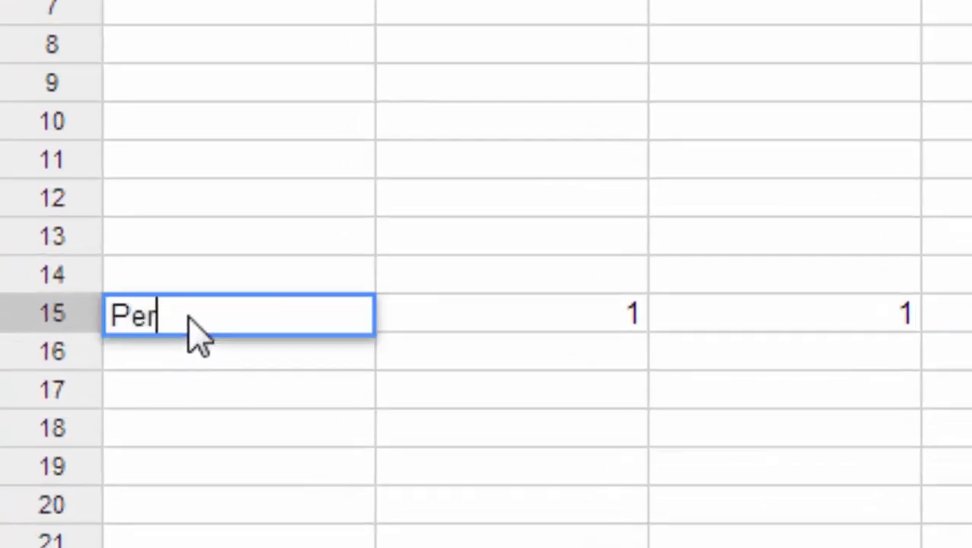
pyautogui.write('ore')
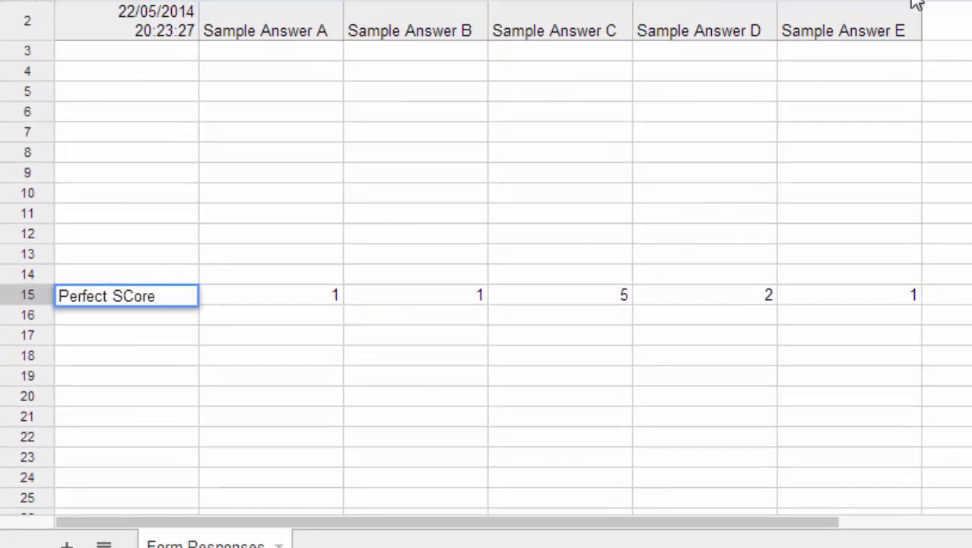
pyautogui.click(131, 296)
pyautogui.press('BackSpace')
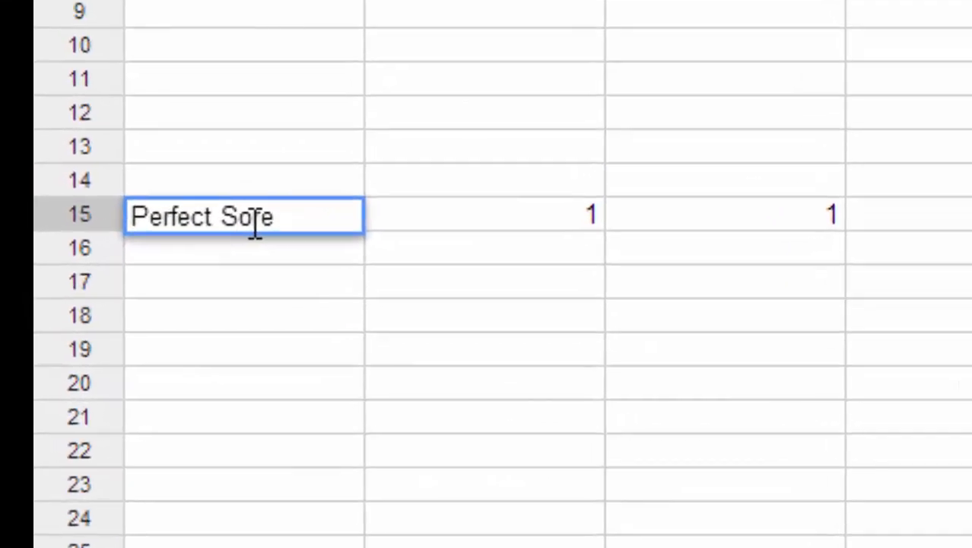
pyautogui.write('c')
pyautogui.click(307, 226)
pyautogui.write('=')
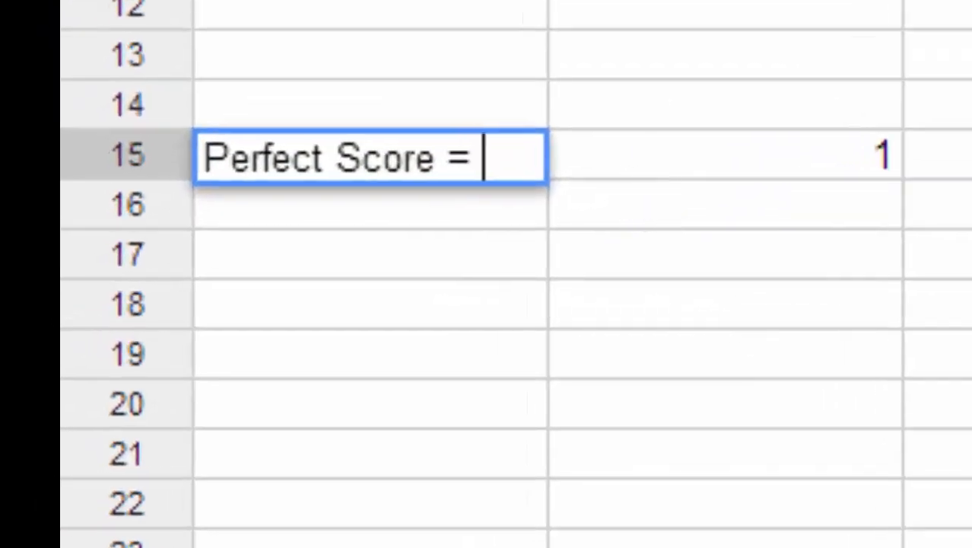
pyautogui.write('10')
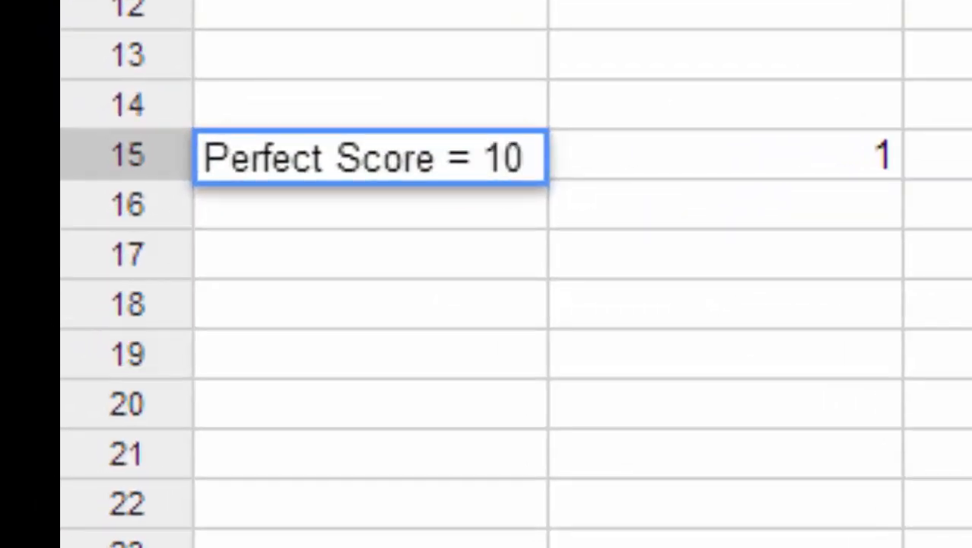
pyautogui.press('Return')
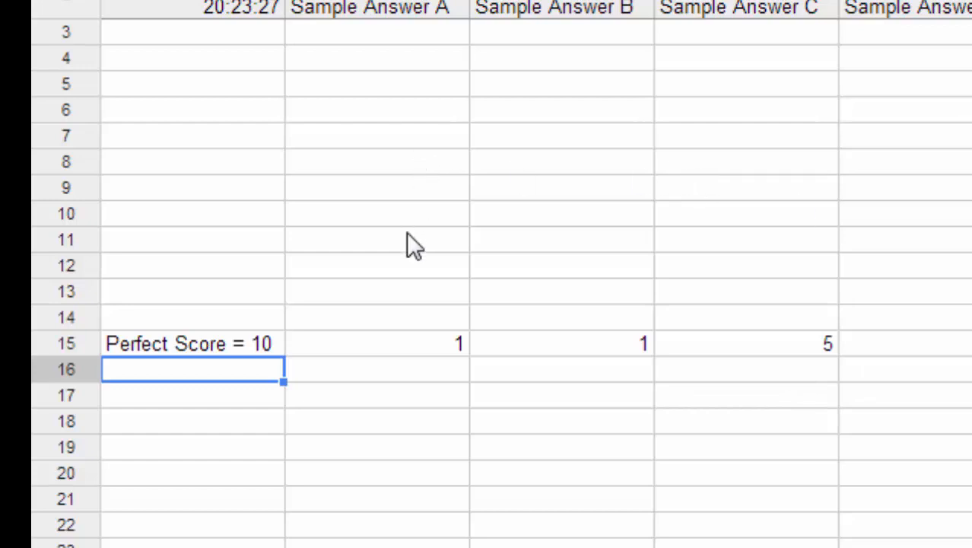
# - Fill the formulas in B15:F15 down into row 16 and inspect the copied formula in cell B16
pyautogui.moveTo(387, 340); pyautogui.dragTo(736, 320)
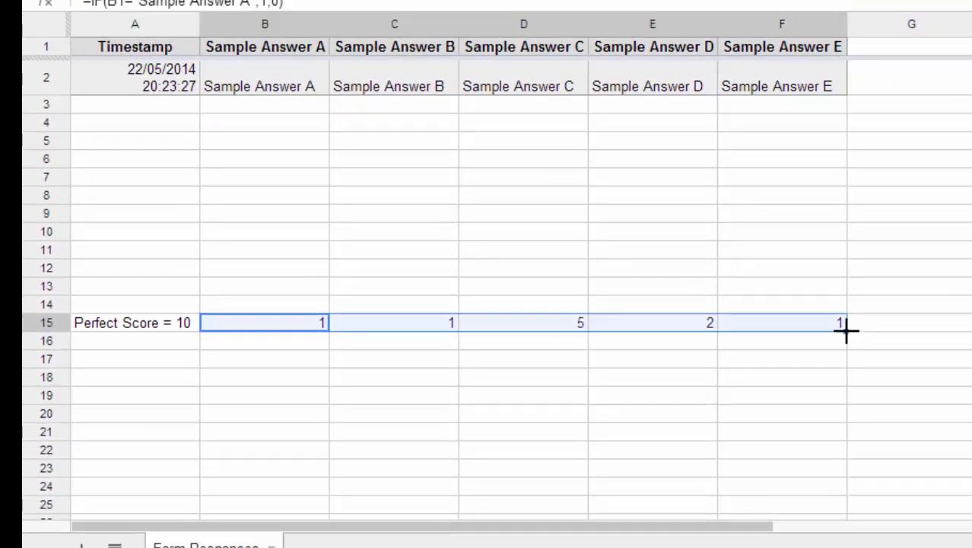
pyautogui.moveTo(846, 328); pyautogui.dragTo(847, 347)
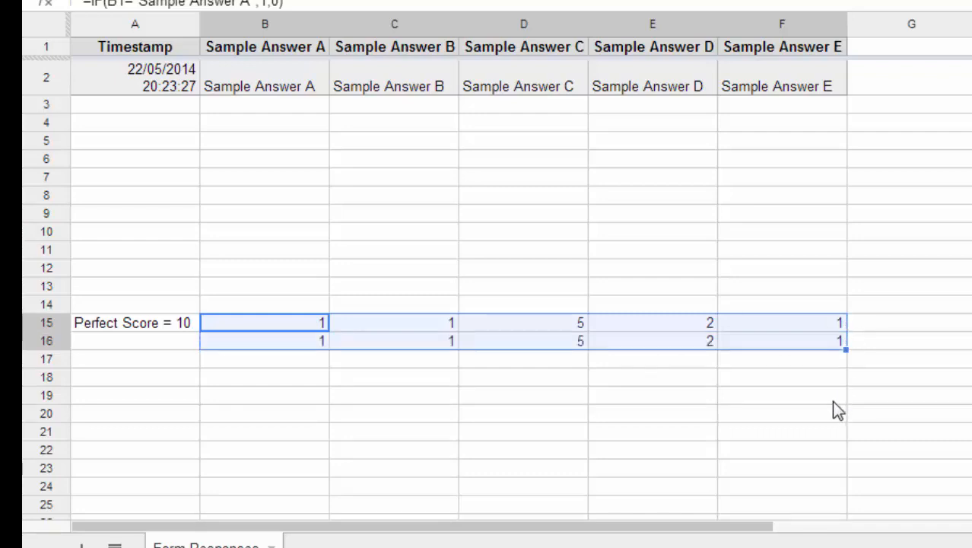
pyautogui.click(428, 384)
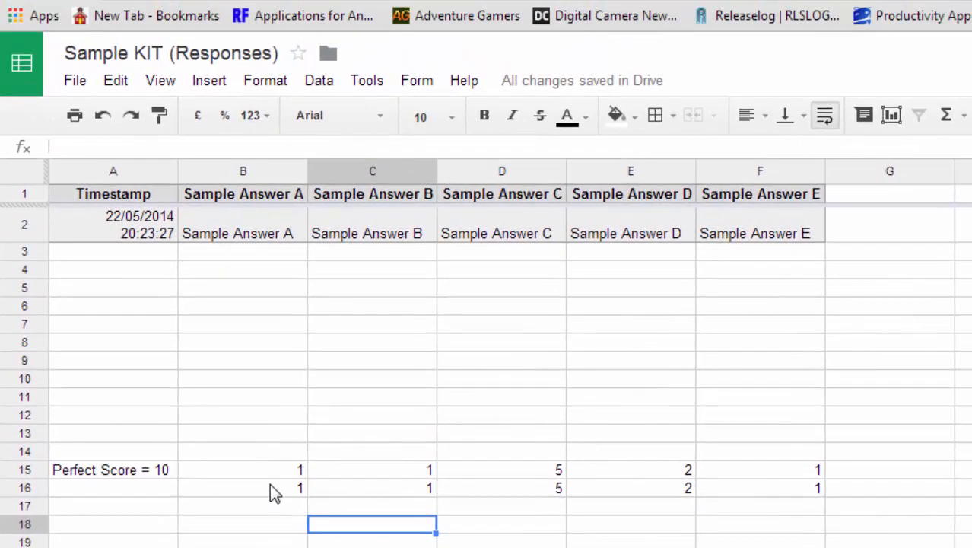
pyautogui.click(270, 485)
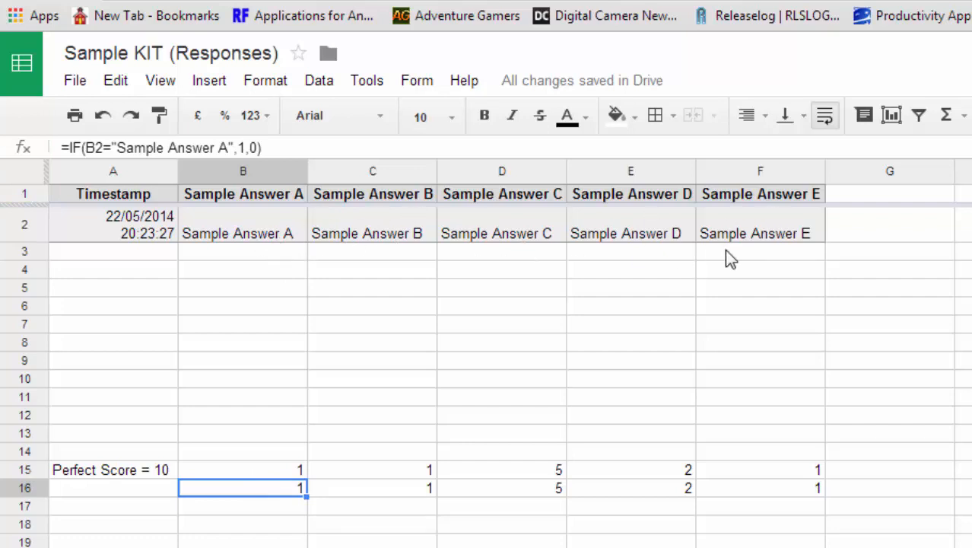
# - Submit another response to the Sample KIT form with Sample Answer A, Sample Answer C and Sample Answer E ticked
pyautogui.hotkey('ctrl', 'Tab')
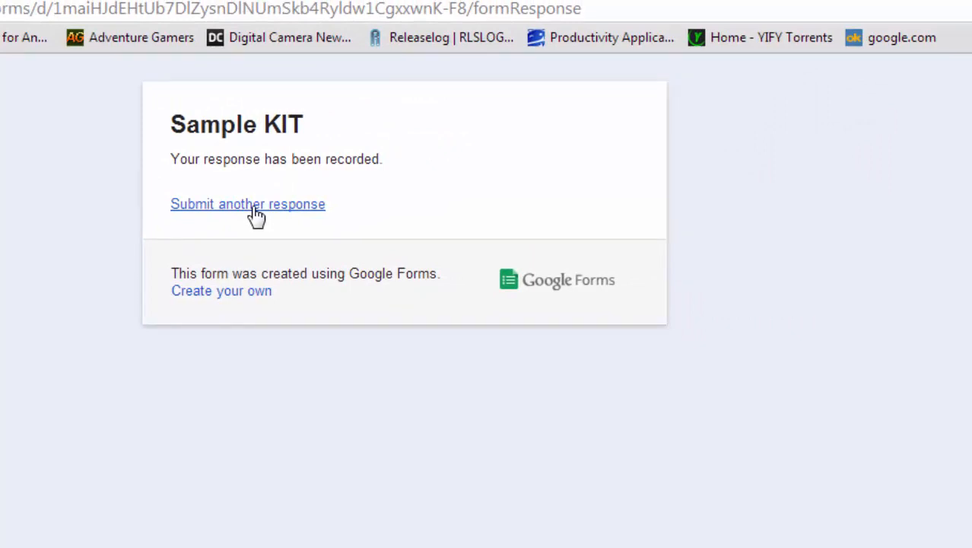
pyautogui.click(255, 209)
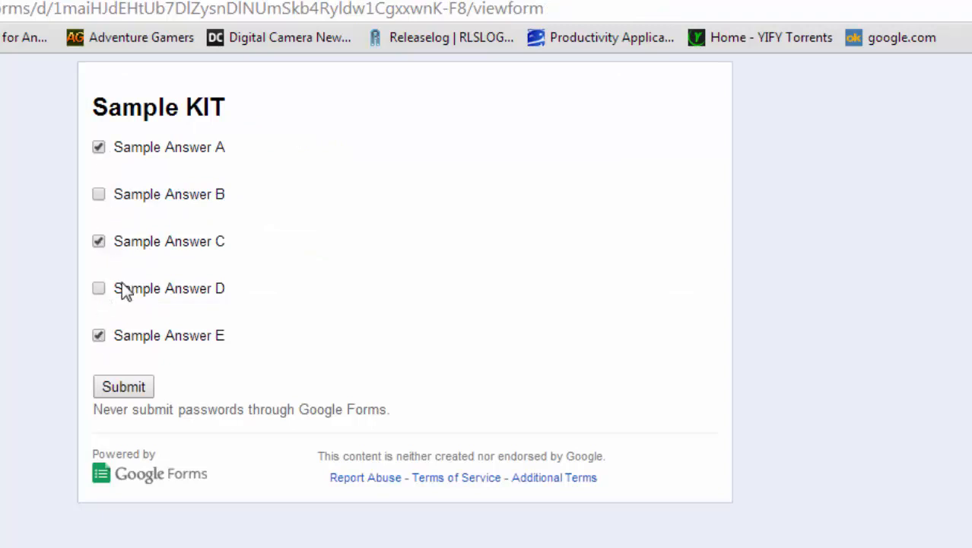
pyautogui.click(117, 384)
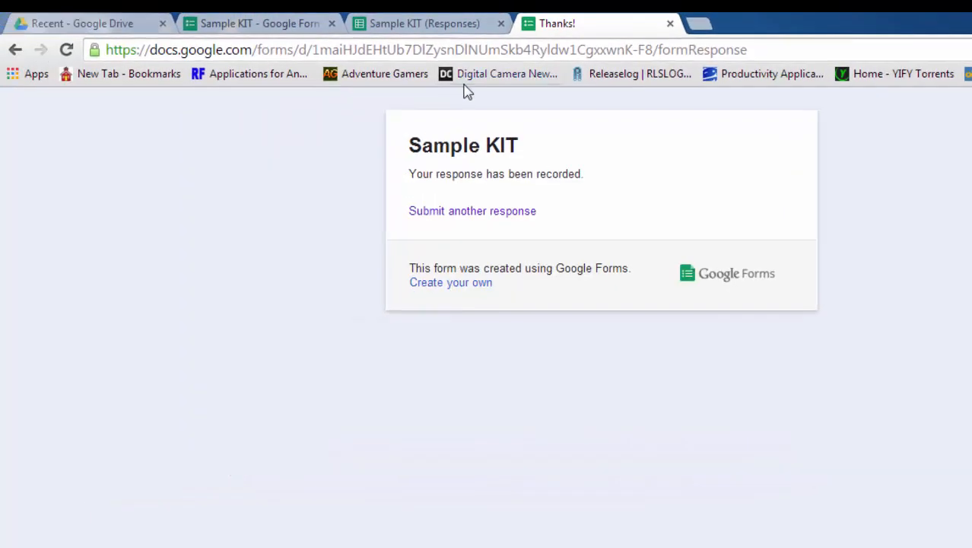
# - Return to the responses spreadsheet and fill the score formulas in B17:F17 down into row 18
pyautogui.click(425, 26)
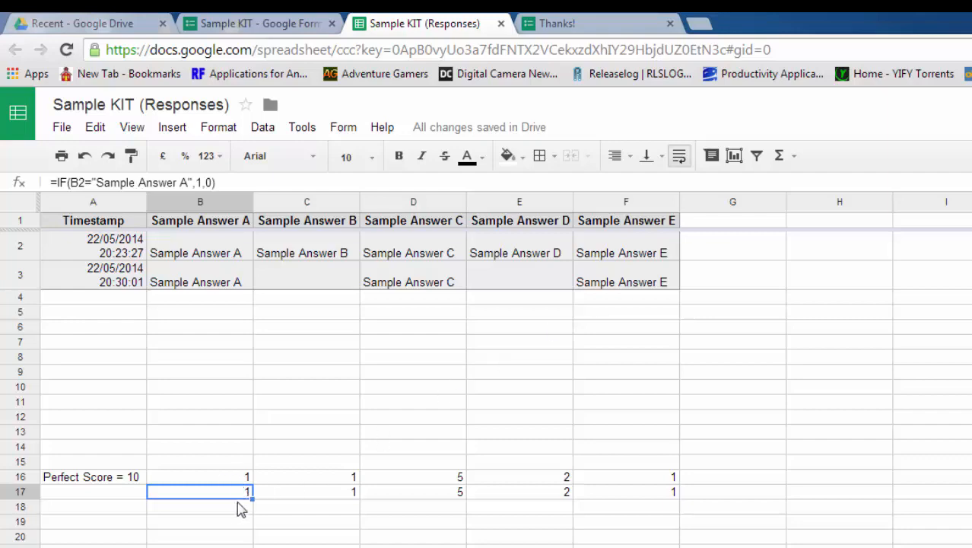
pyautogui.click(260, 509)
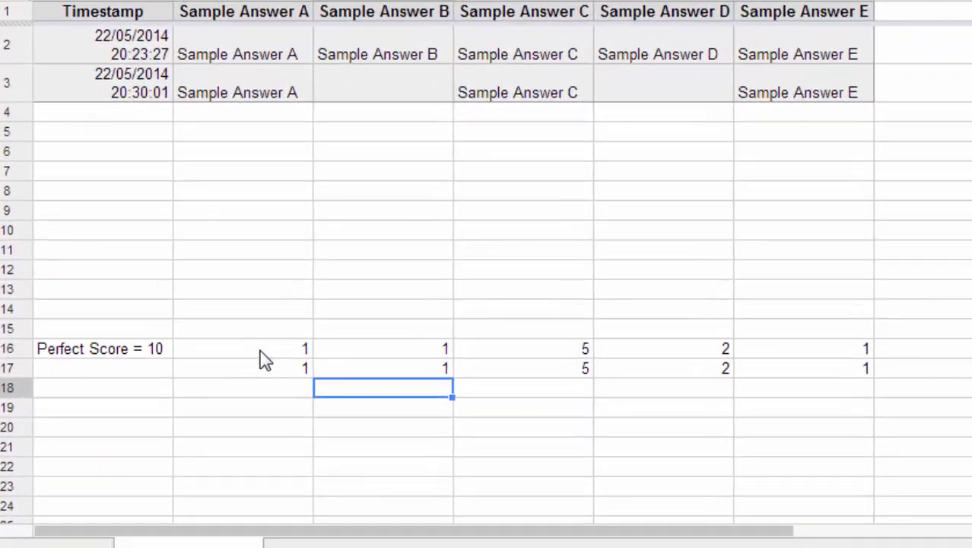
pyautogui.moveTo(274, 370); pyautogui.dragTo(770, 373)
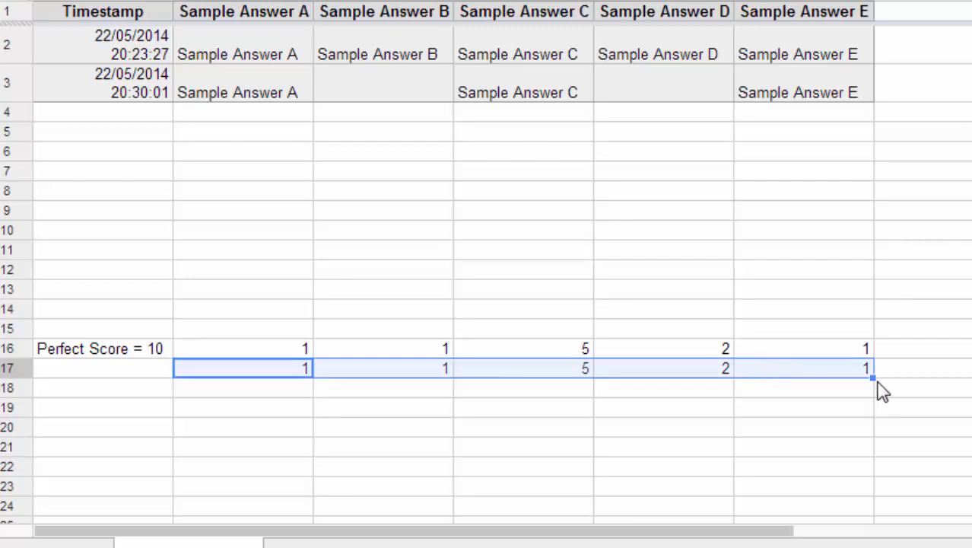
pyautogui.moveTo(871, 374); pyautogui.dragTo(873, 390)
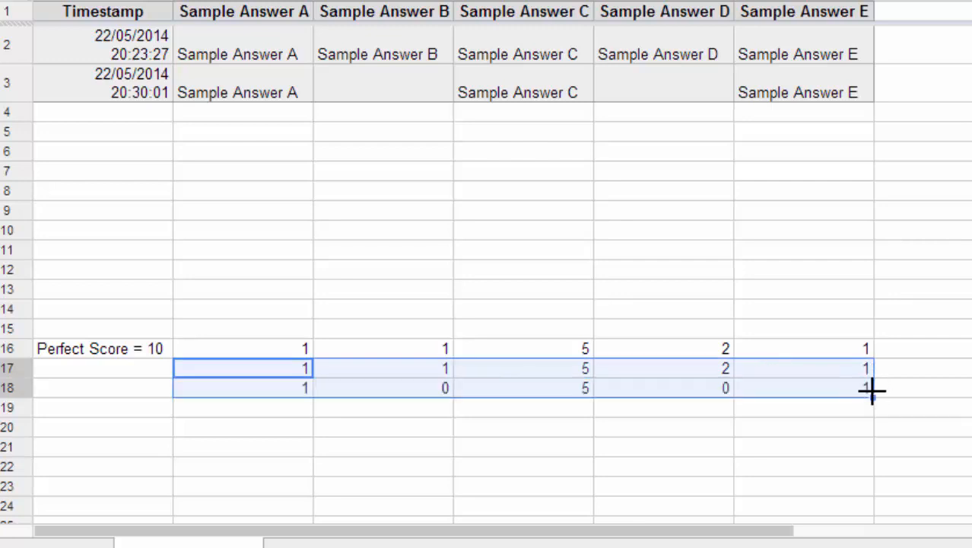
pyautogui.click(679, 448)
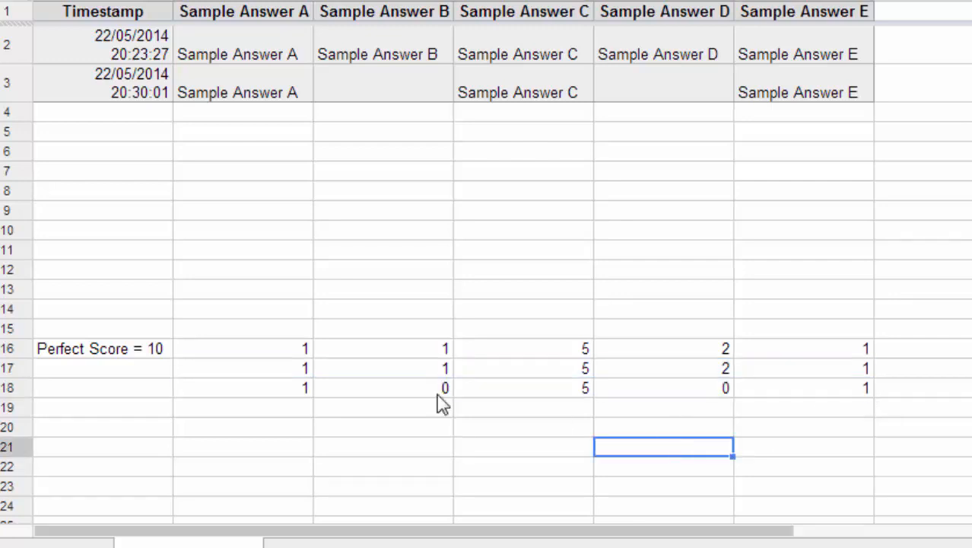
# - Compare each score in B18:F18 with the matching answer of the second response in row 3
pyautogui.click(299, 391)
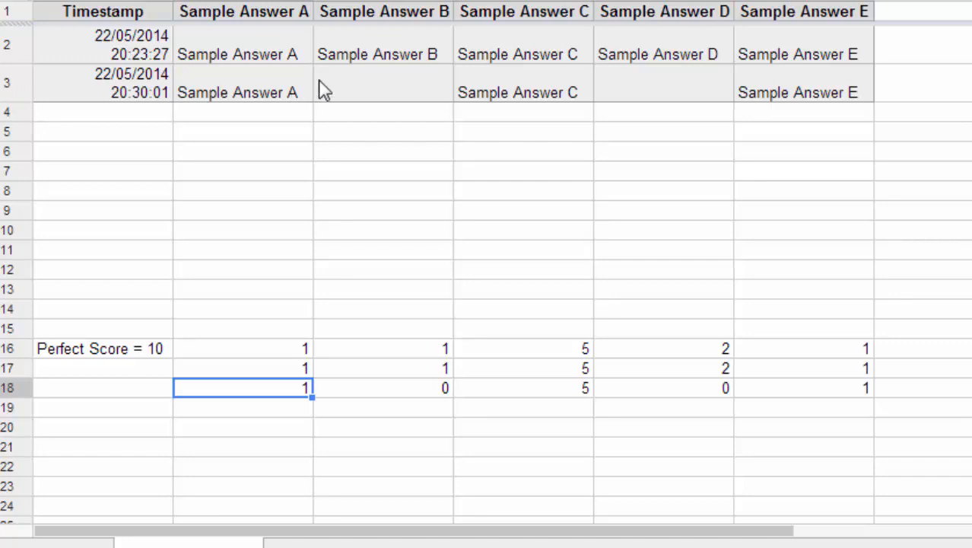
pyautogui.click(446, 257)
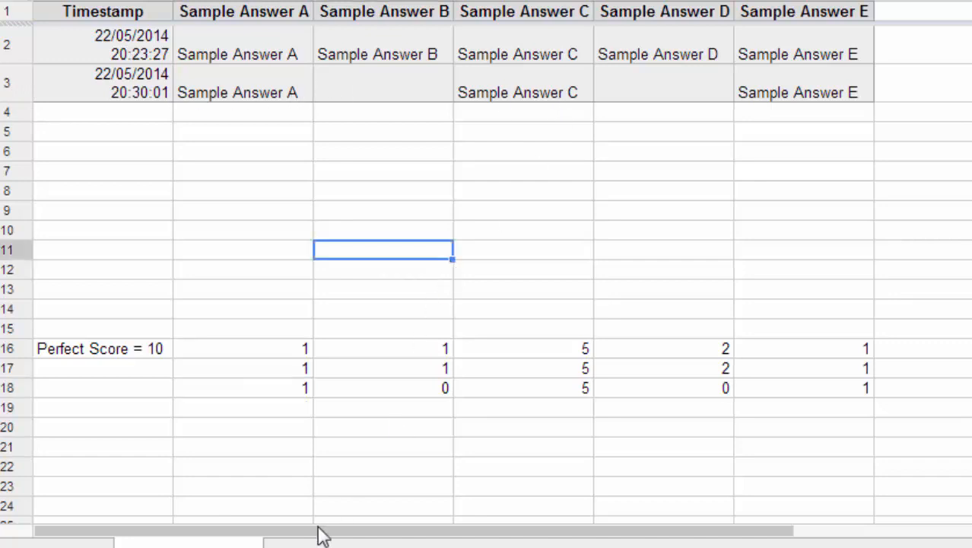
pyautogui.click(304, 397)
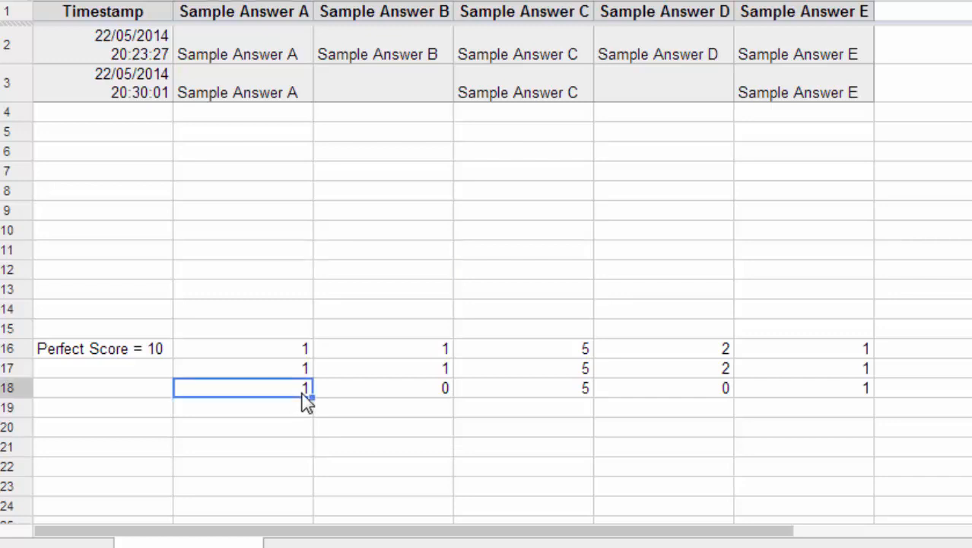
pyautogui.click(379, 393)
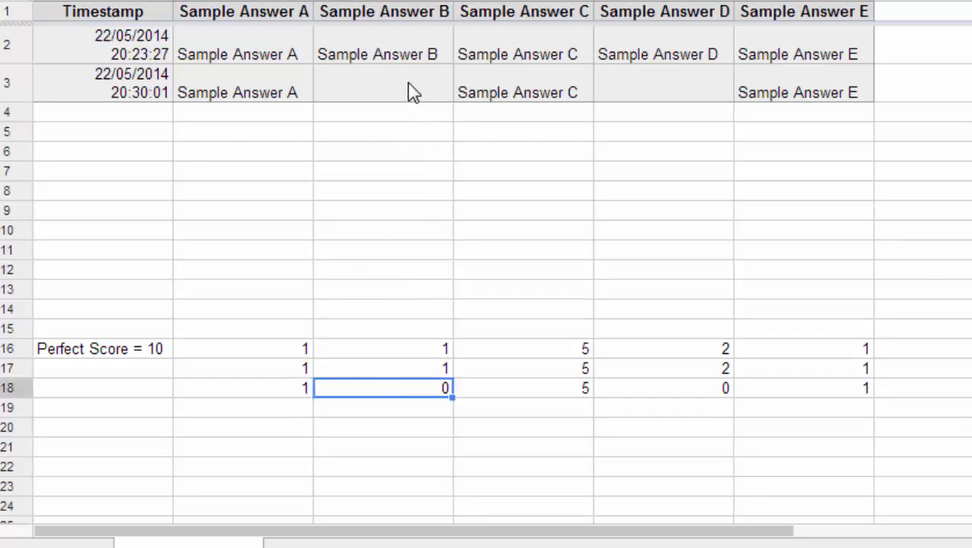
pyautogui.click(540, 94)
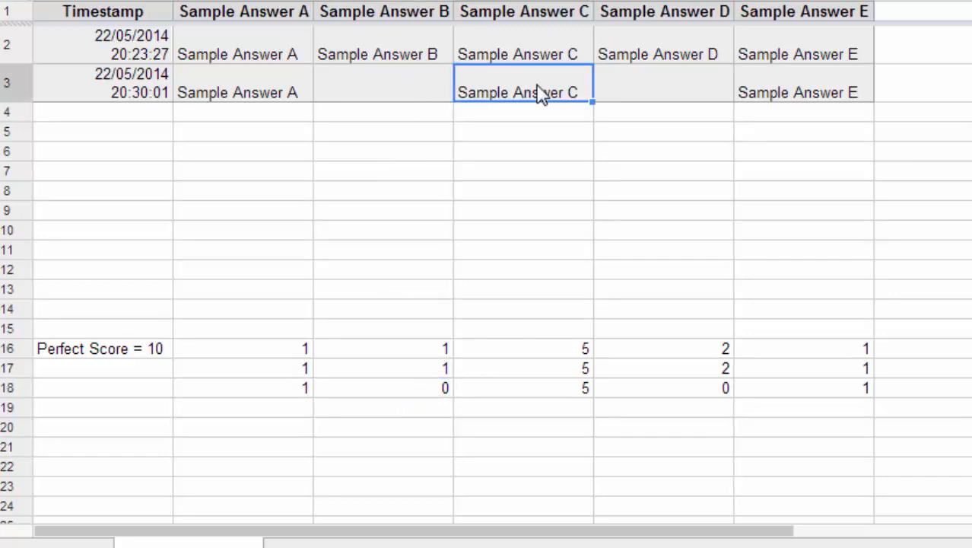
pyautogui.click(545, 393)
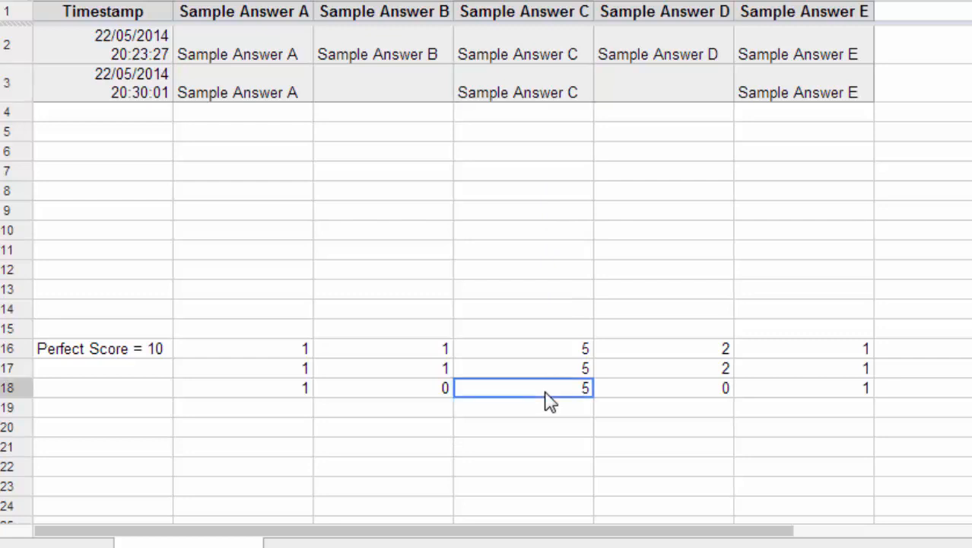
pyautogui.click(675, 87)
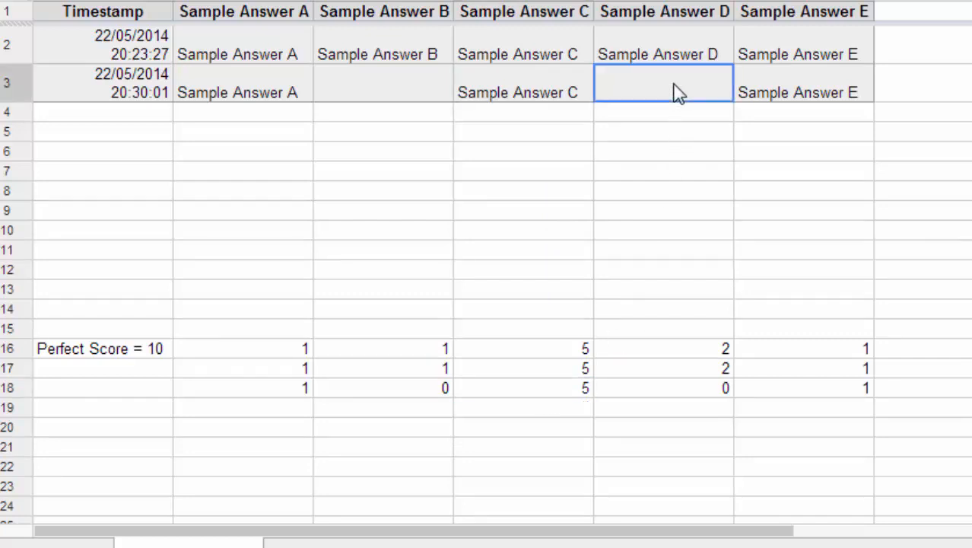
pyautogui.click(684, 387)
pyautogui.click(799, 79)
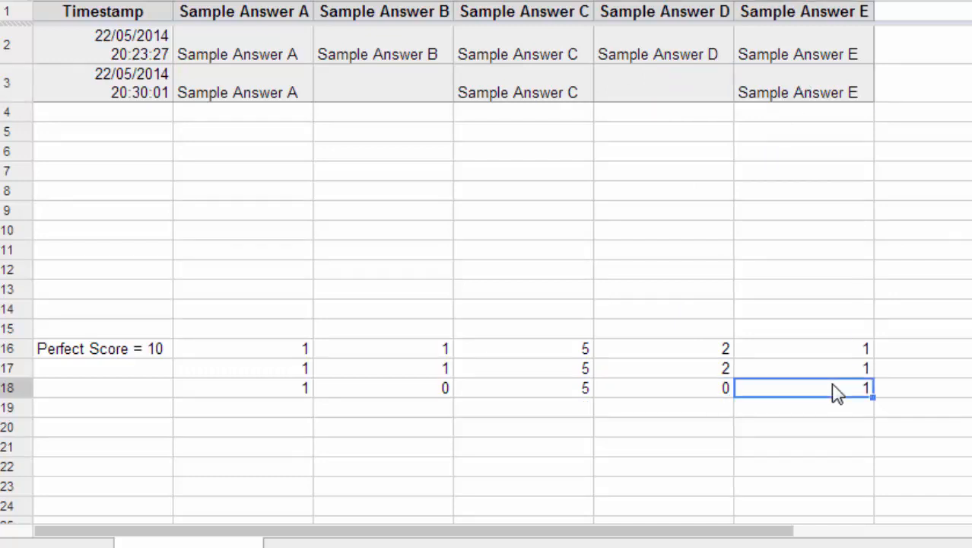
# - Enter the total score formula =(sum(B17:F17)) in cell A17
pyautogui.click(106, 378)
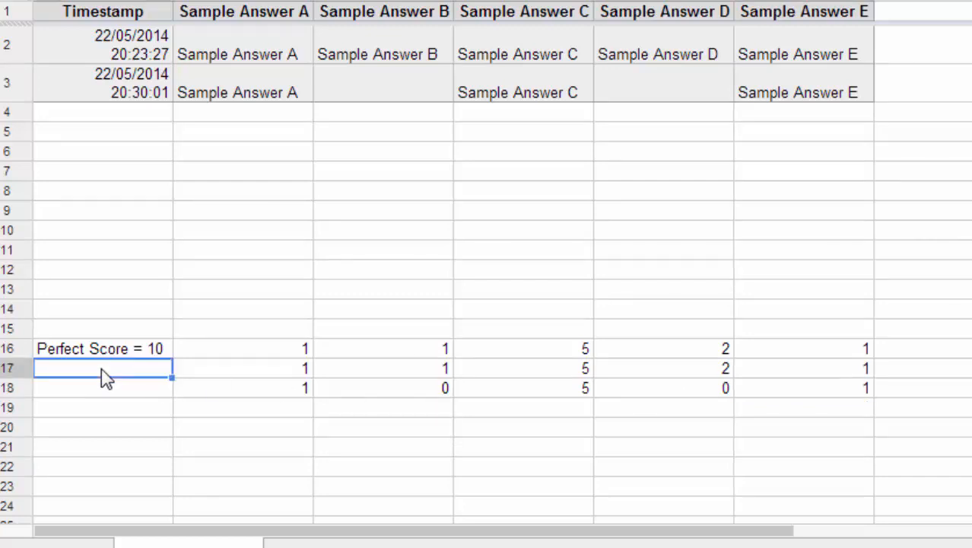
pyautogui.write('=')
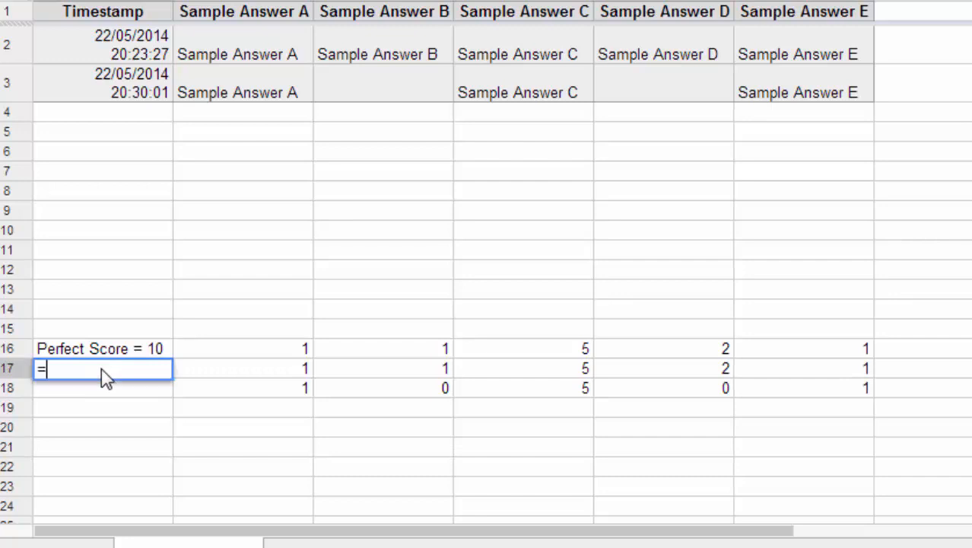
pyautogui.write('(sum(')
pyautogui.moveTo(278, 374); pyautogui.dragTo(554, 376)
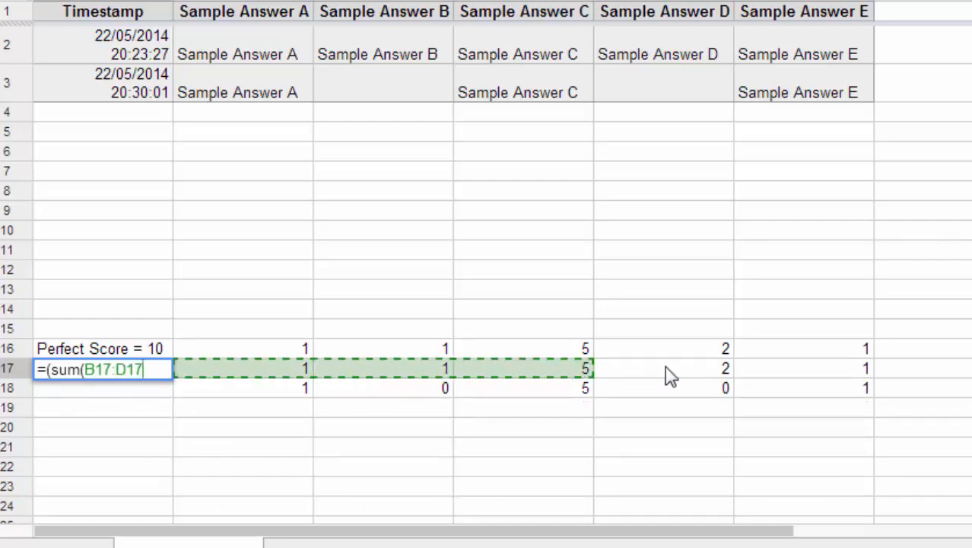
pyautogui.moveTo(664, 366); pyautogui.dragTo(762, 372)
pyautogui.write(')')
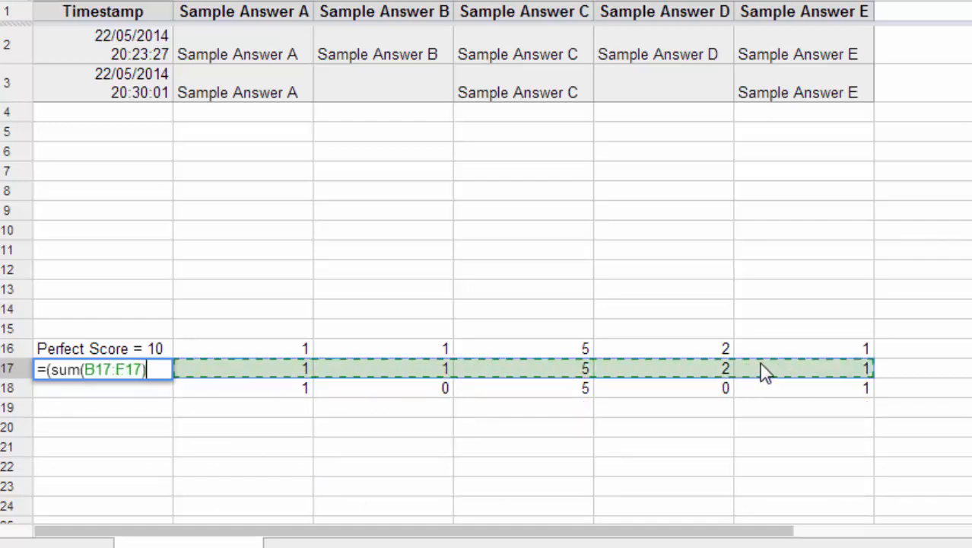
pyautogui.write(')')
pyautogui.press('Return')
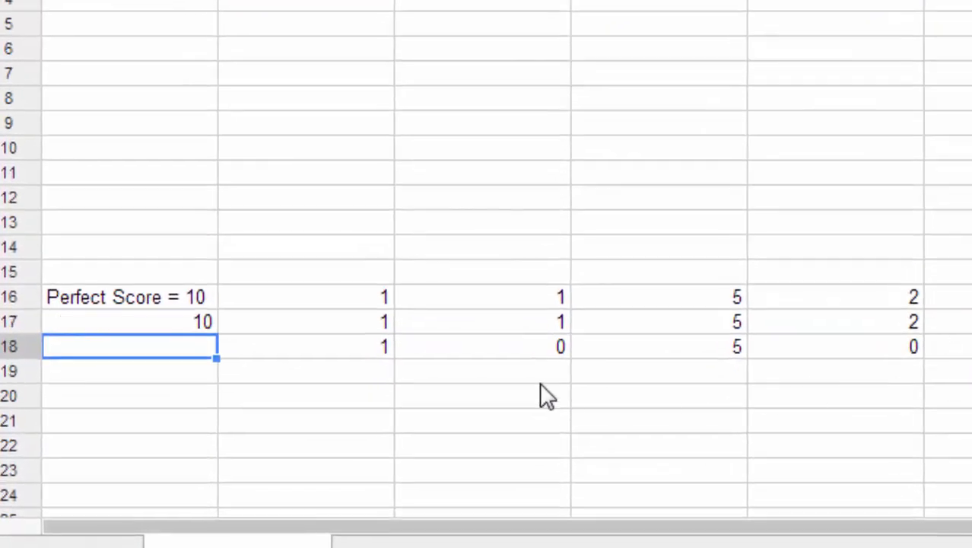
# - Fill the total score formula in A17 down into A18
pyautogui.click(192, 323)
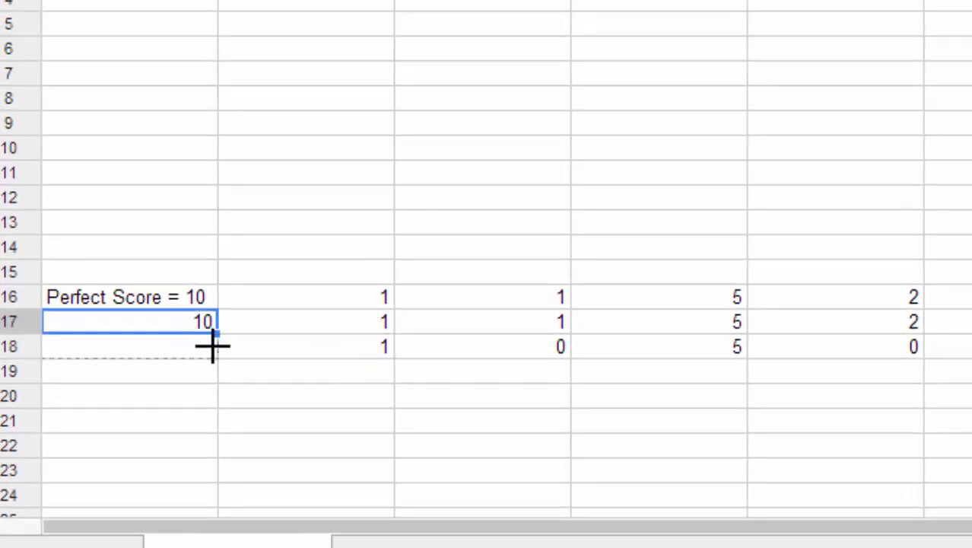
pyautogui.moveTo(213, 347); pyautogui.dragTo(216, 350)
pyautogui.click(303, 374)
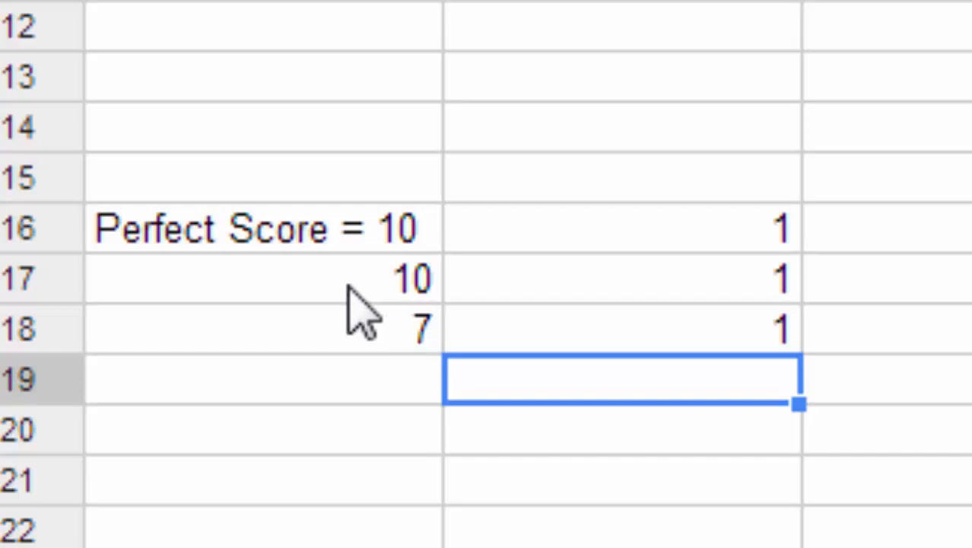
# - Add and save a conditional formatting rule on cell A17 that gives values greater than 8 a red background
pyautogui.rightClick(349, 287)
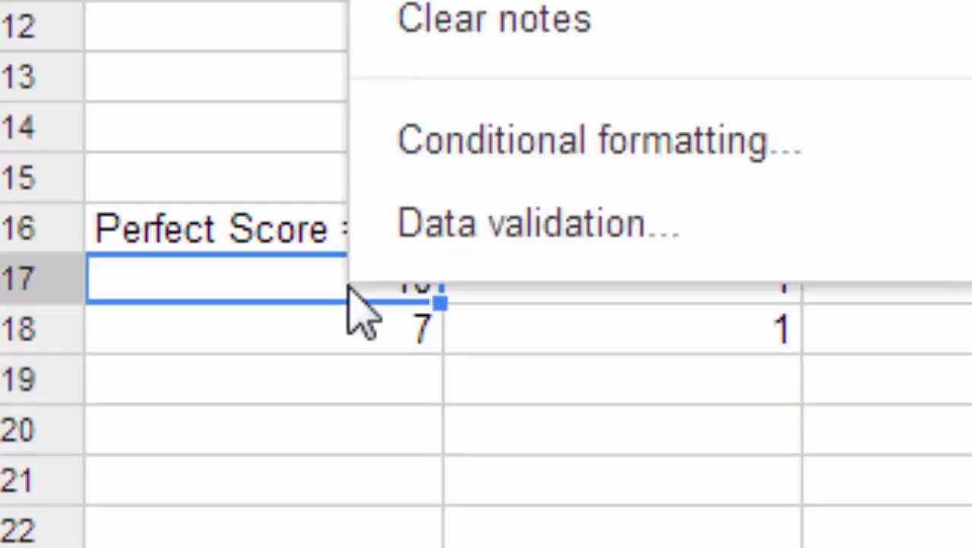
pyautogui.click(572, 152)
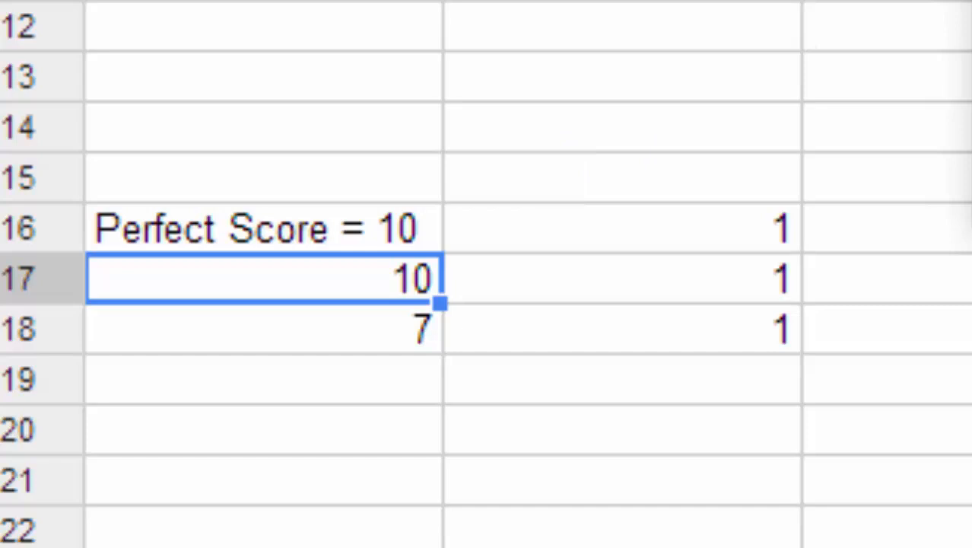
pyautogui.click(951, 4)
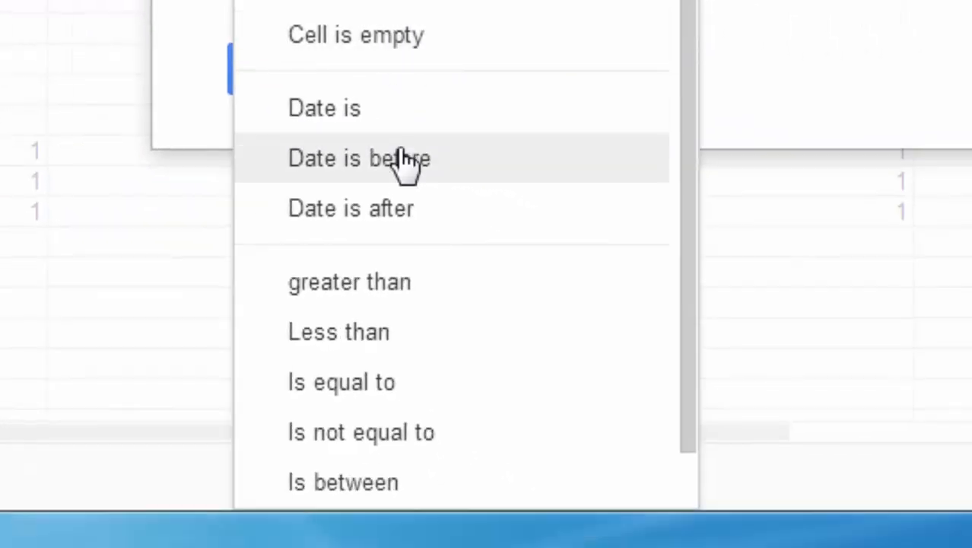
pyautogui.click(420, 299)
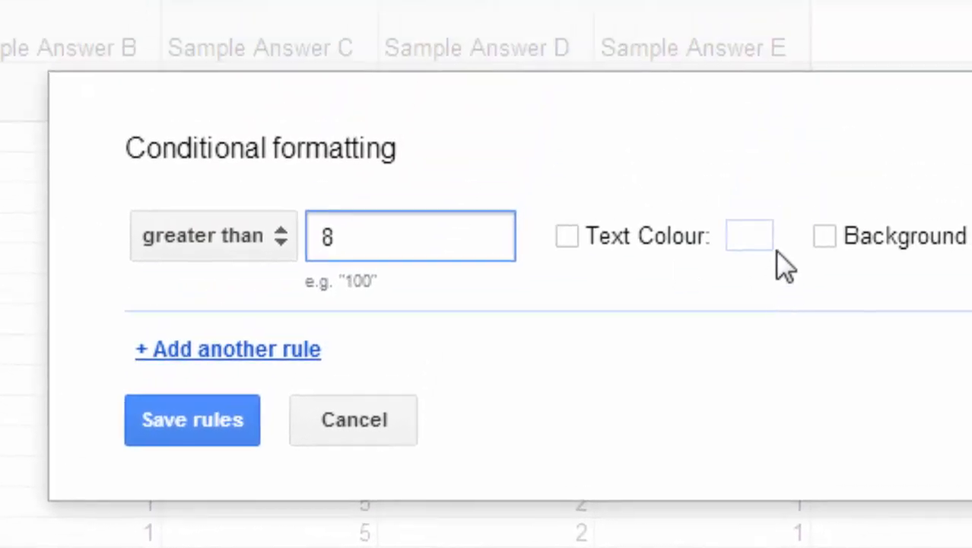
pyautogui.click(825, 237)
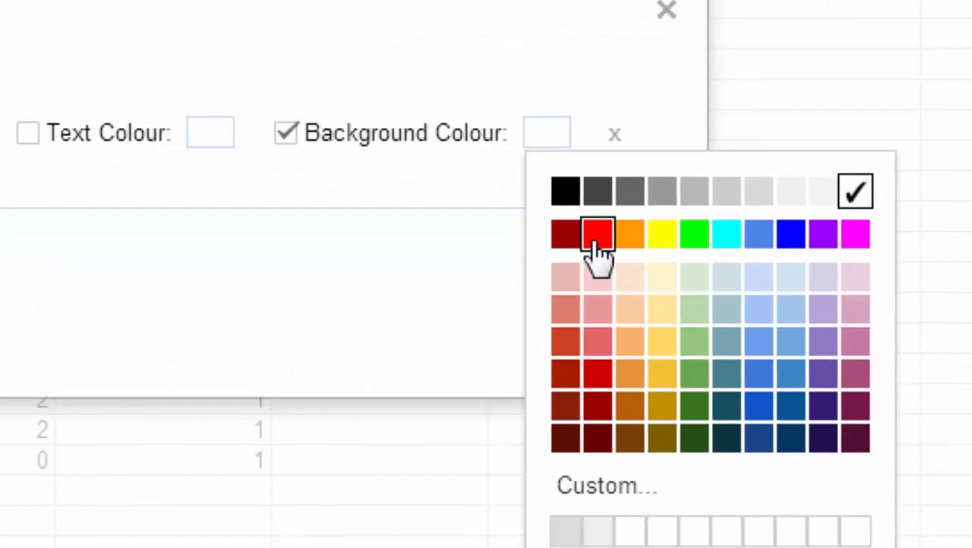
pyautogui.click(595, 240)
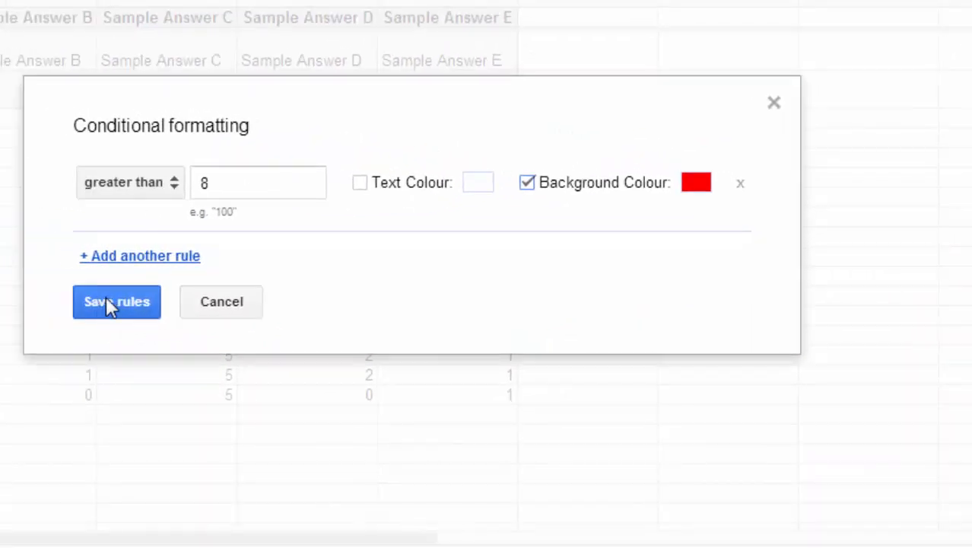
pyautogui.click(102, 303)
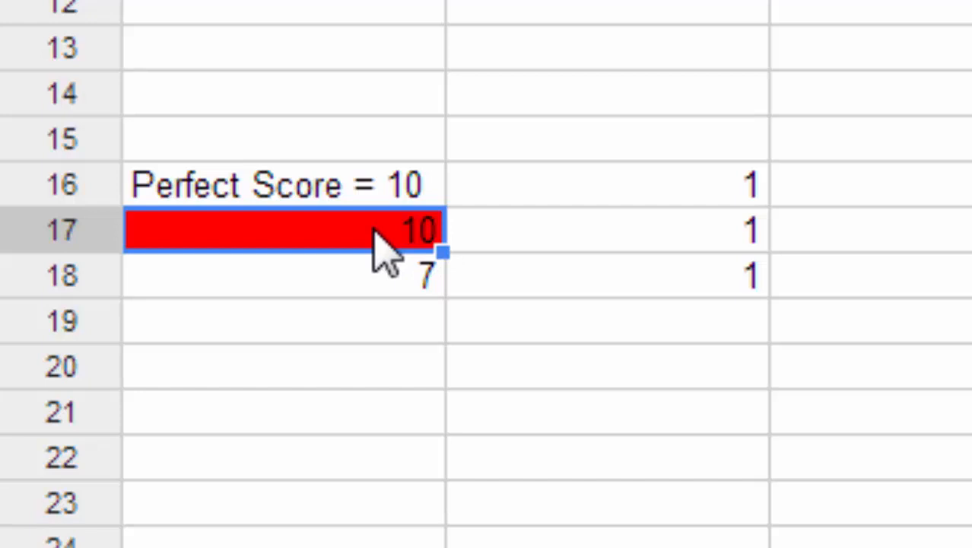
# - Add and save a second conditional formatting rule on cell A17 that gives values less than 7 a green background
pyautogui.rightClick(384, 247)
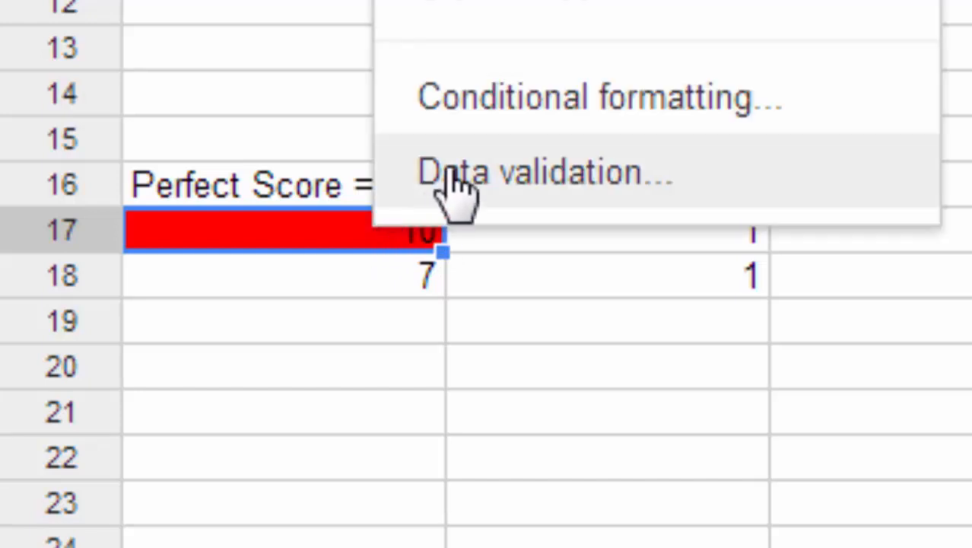
pyautogui.click(511, 131)
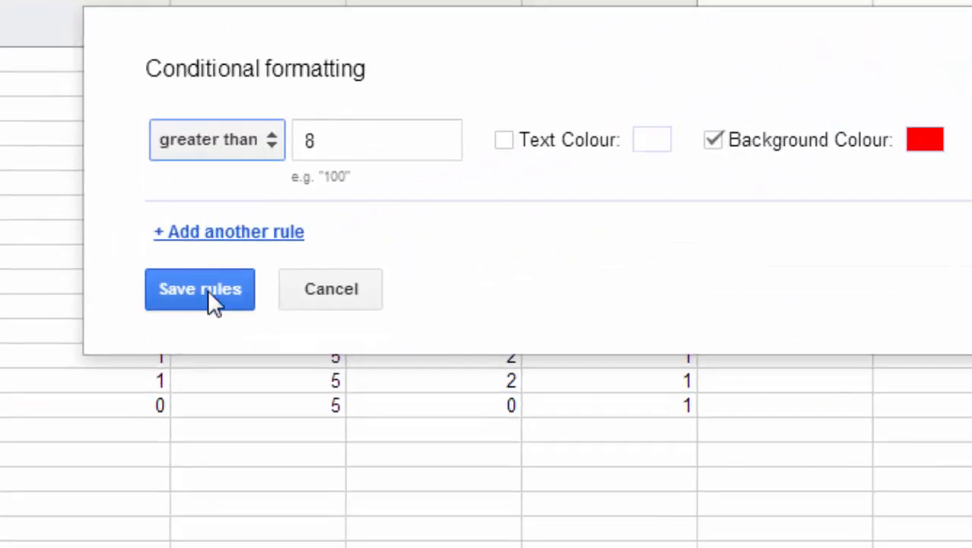
pyautogui.click(245, 233)
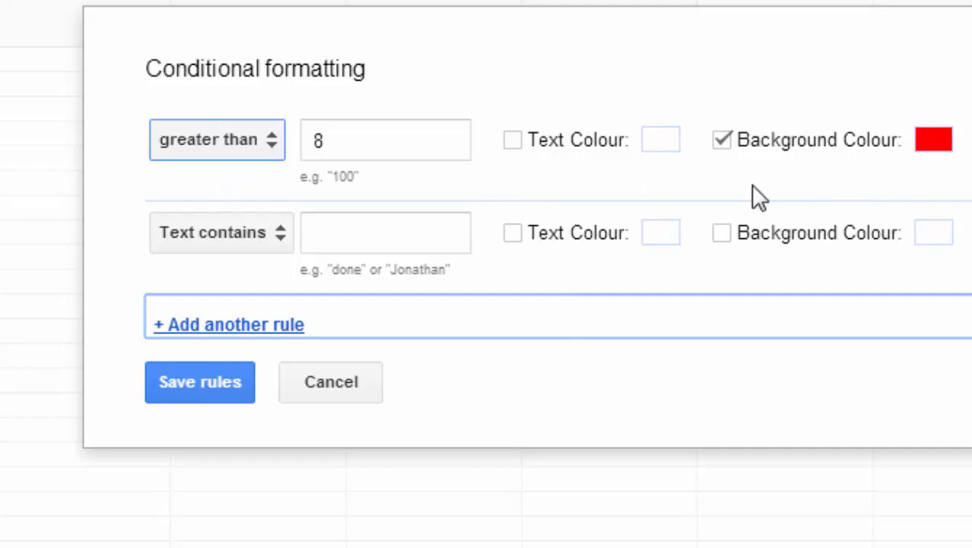
pyautogui.click(265, 236)
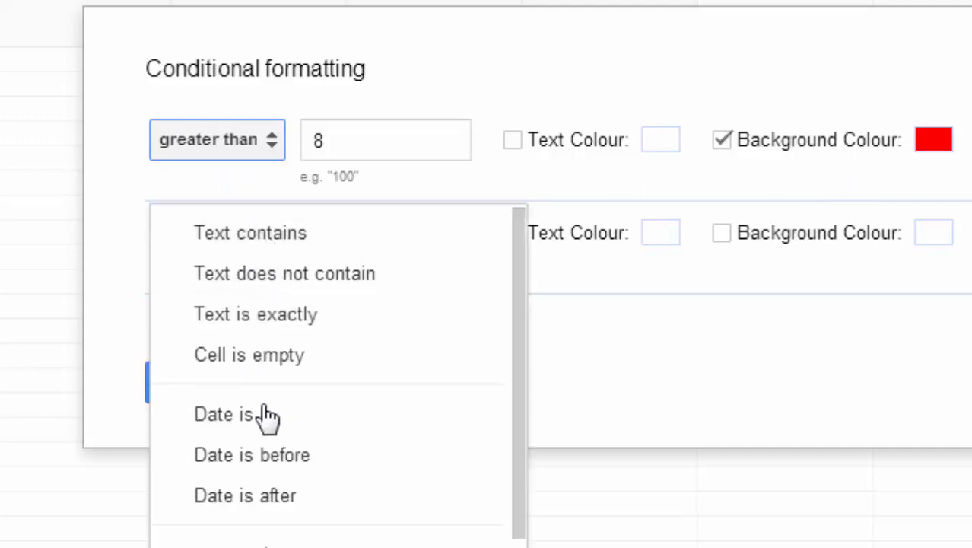
pyautogui.click(289, 547)
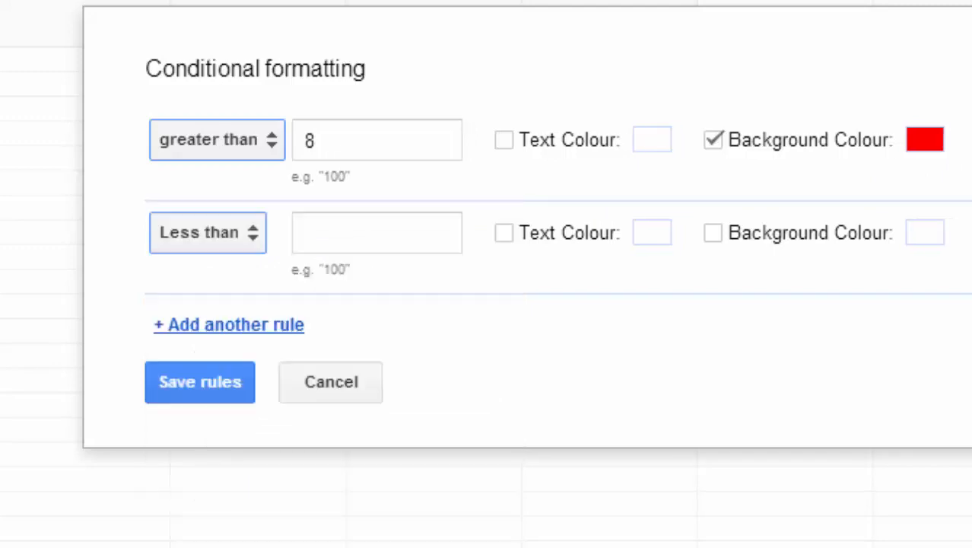
pyautogui.click(357, 242)
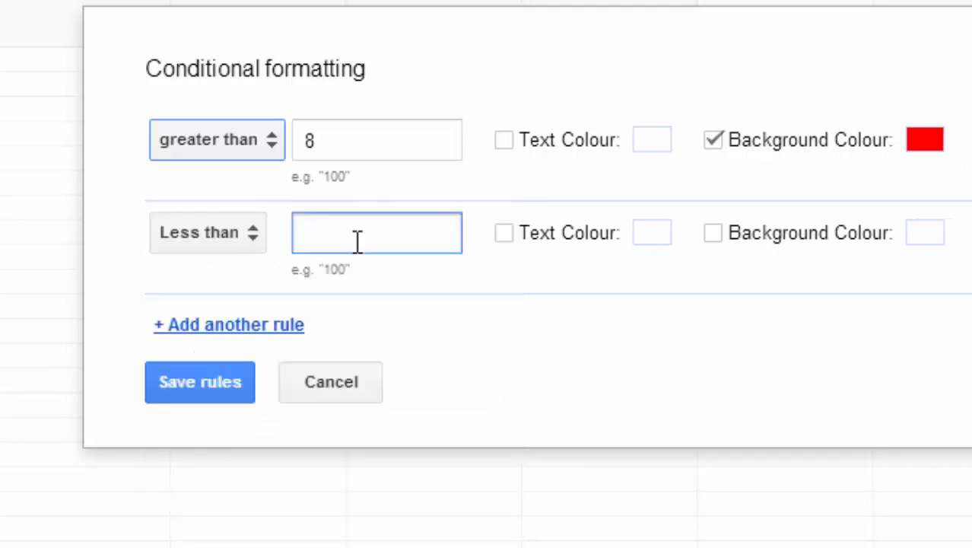
pyautogui.write('7')
pyautogui.click(713, 234)
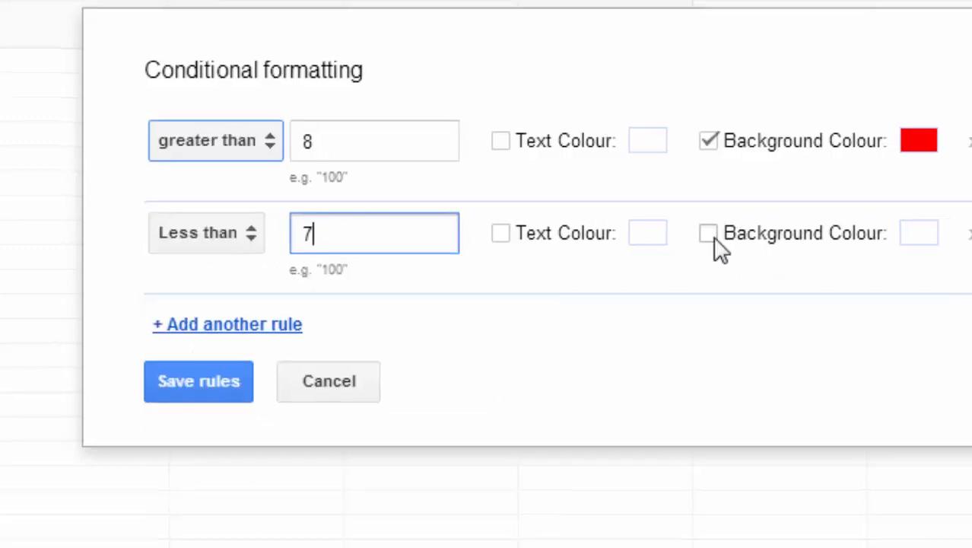
pyautogui.click(924, 233)
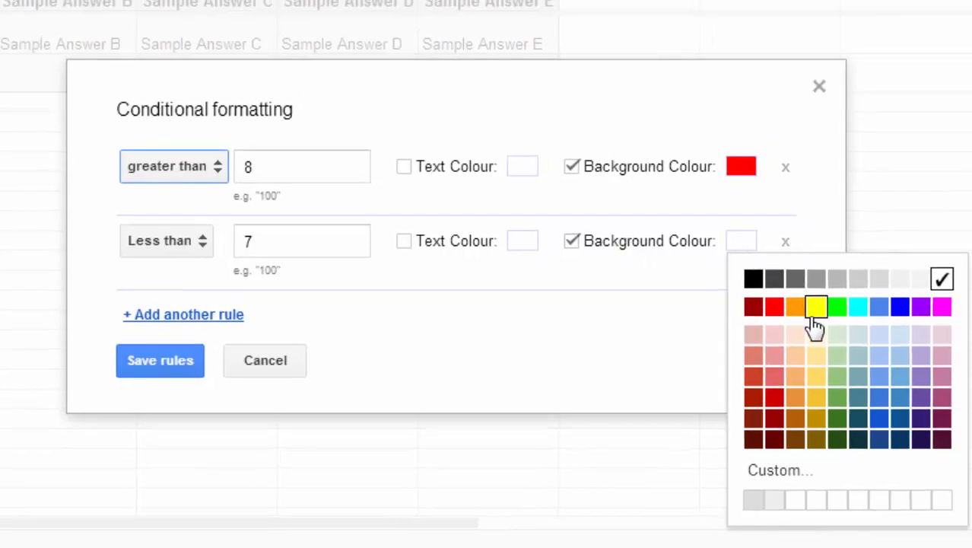
pyautogui.click(837, 308)
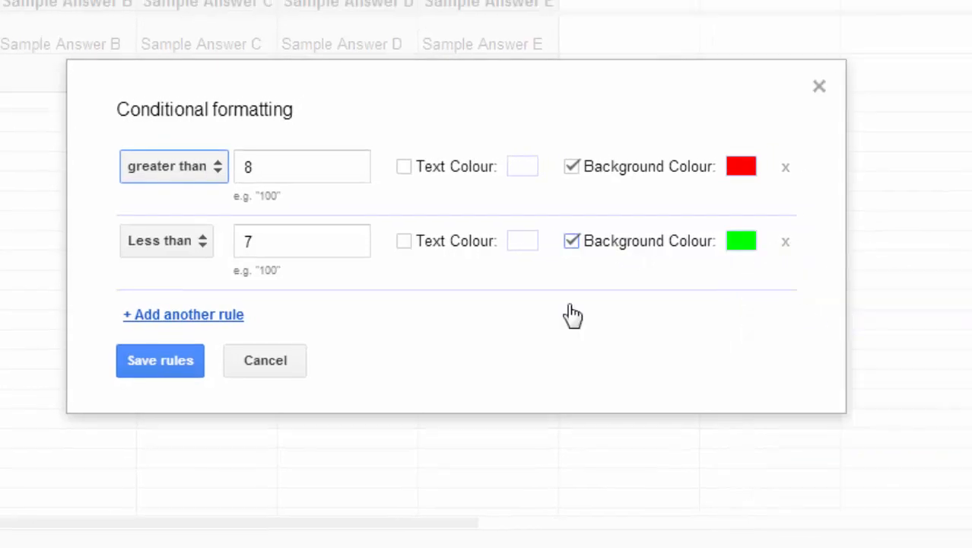
pyautogui.click(157, 371)
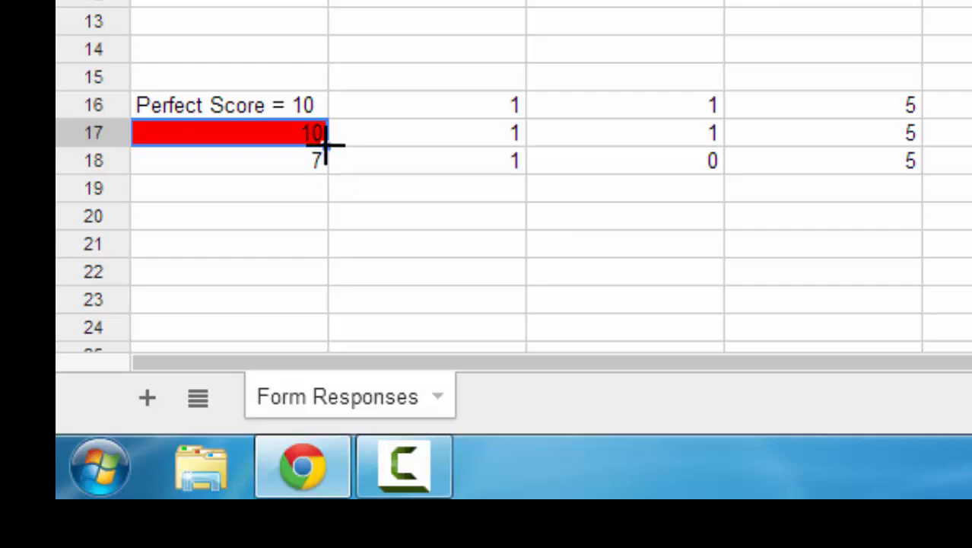
# - Fill the total score formula and its conditional formatting from A17 down through A19
pyautogui.moveTo(326, 145); pyautogui.dragTo(327, 177)
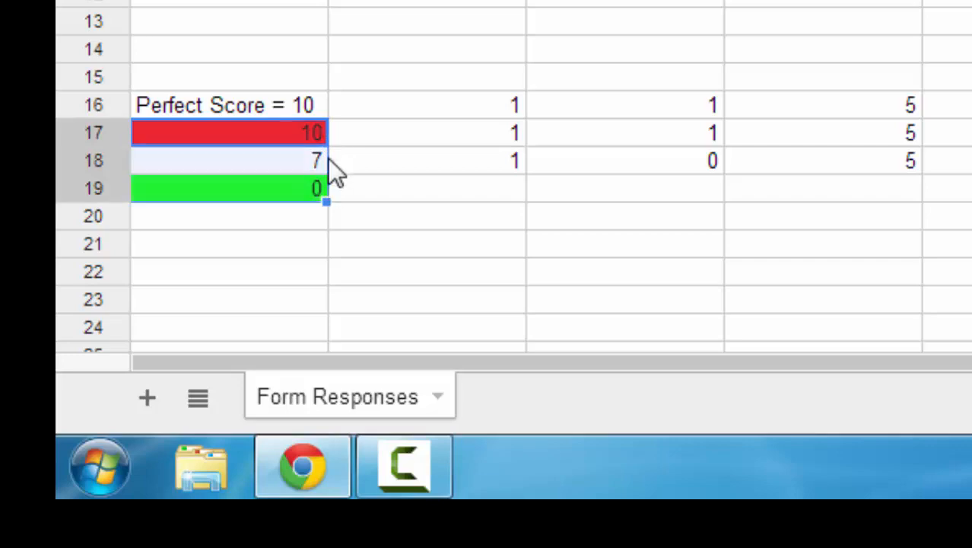
pyautogui.click(346, 169)
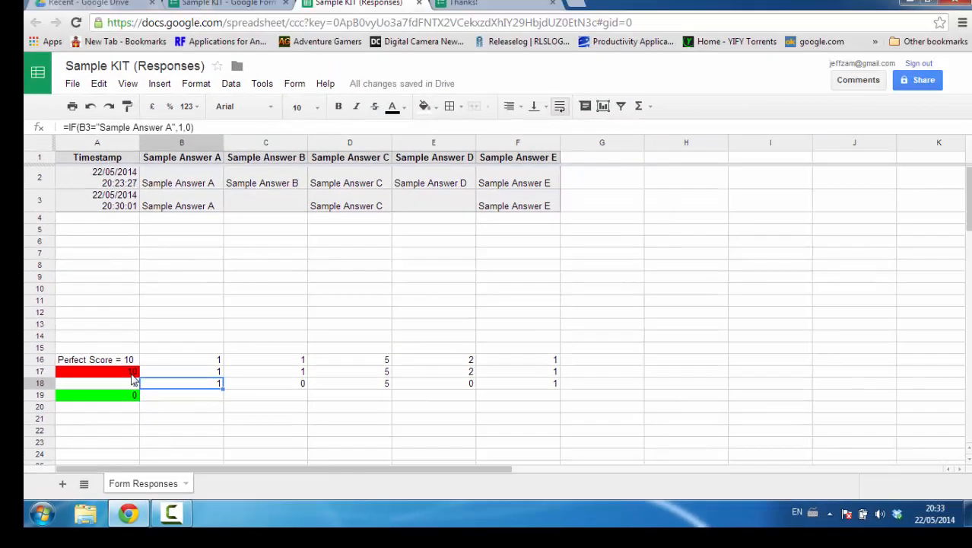
pyautogui.click(132, 373)
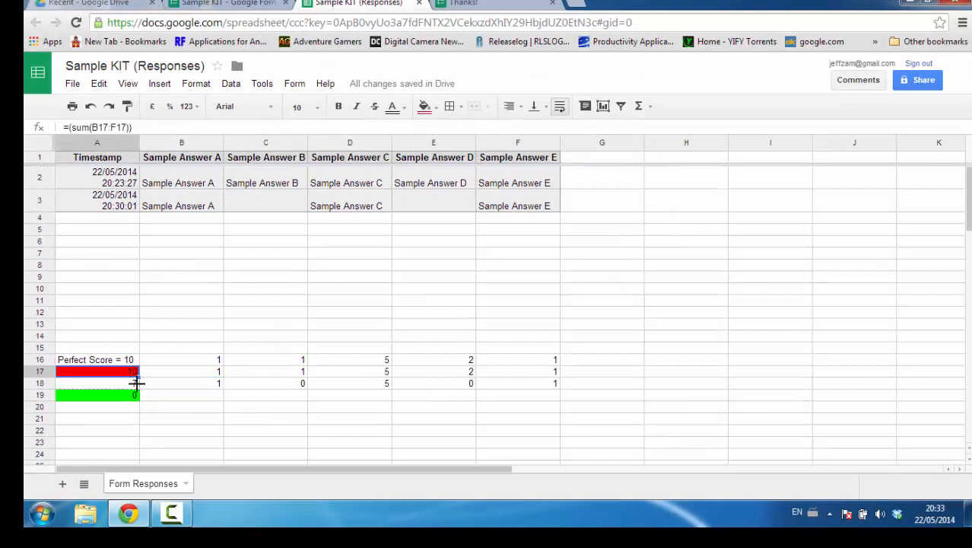
pyautogui.click(174, 399)
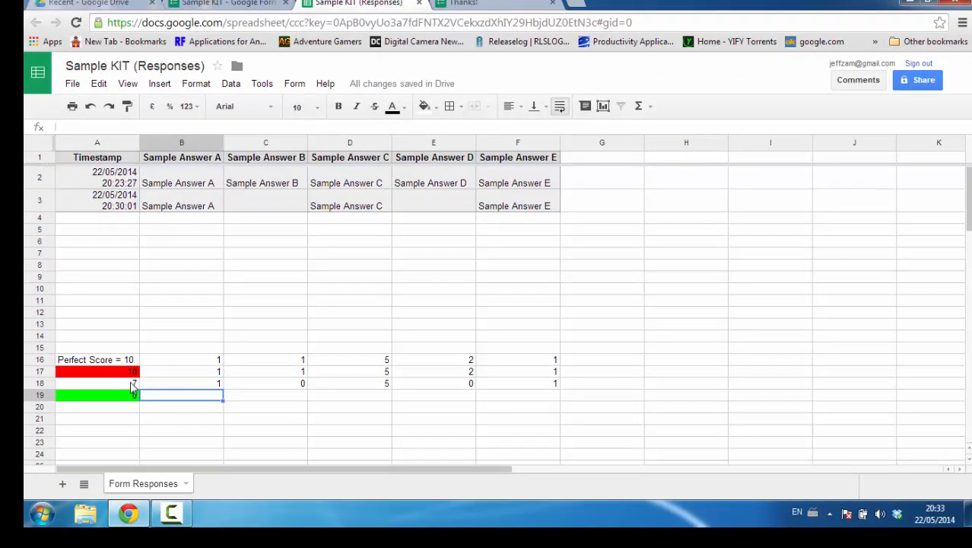
# - Review the conditional formatting rules applied to cell A18 and save them as they are
pyautogui.click(130, 384)
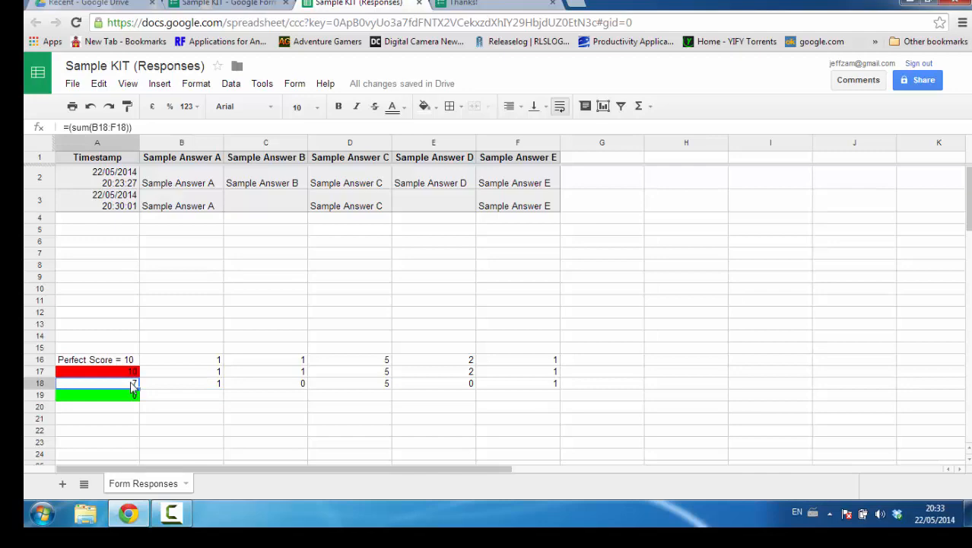
pyautogui.rightClick(130, 386)
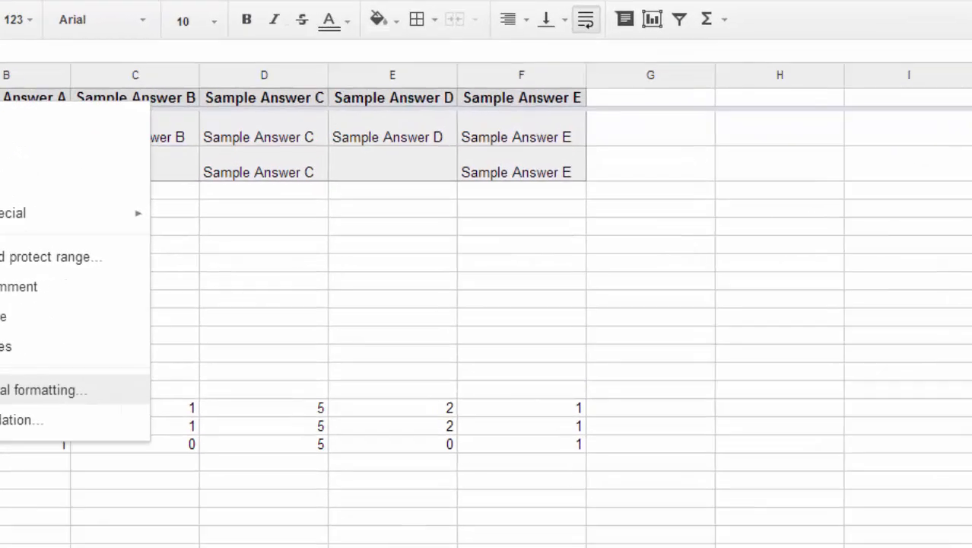
pyautogui.click(179, 347)
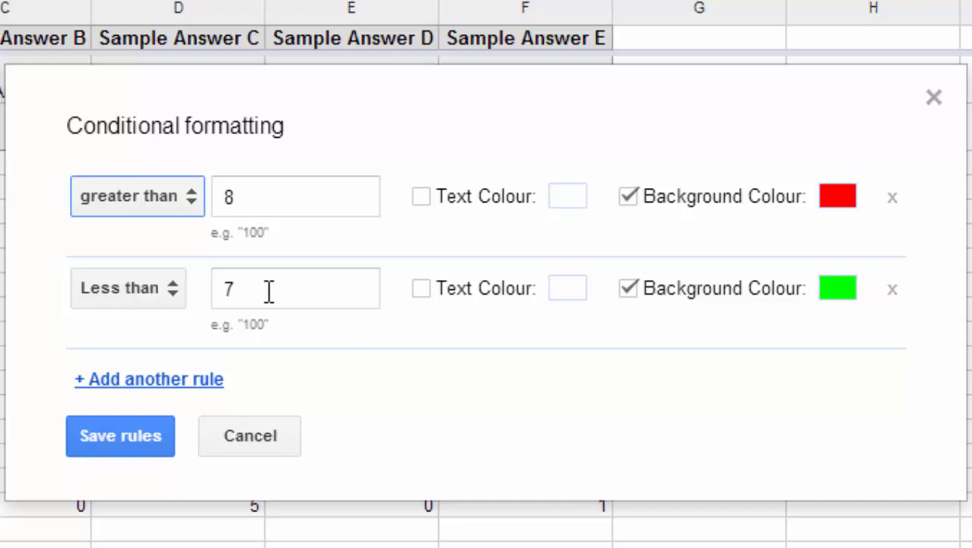
pyautogui.click(134, 437)
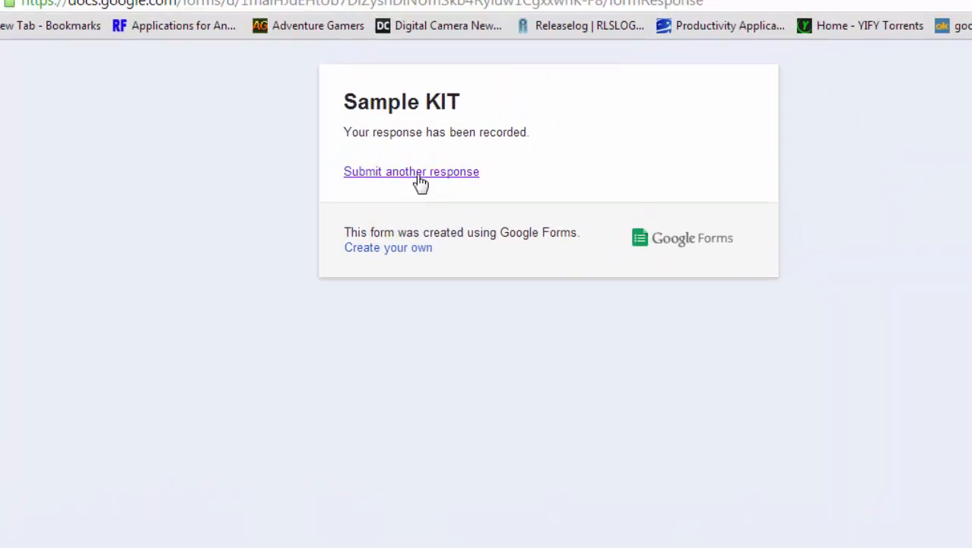
# - Submit another response to the Sample KIT form with only Sample Answer C ticked
pyautogui.click(420, 173)
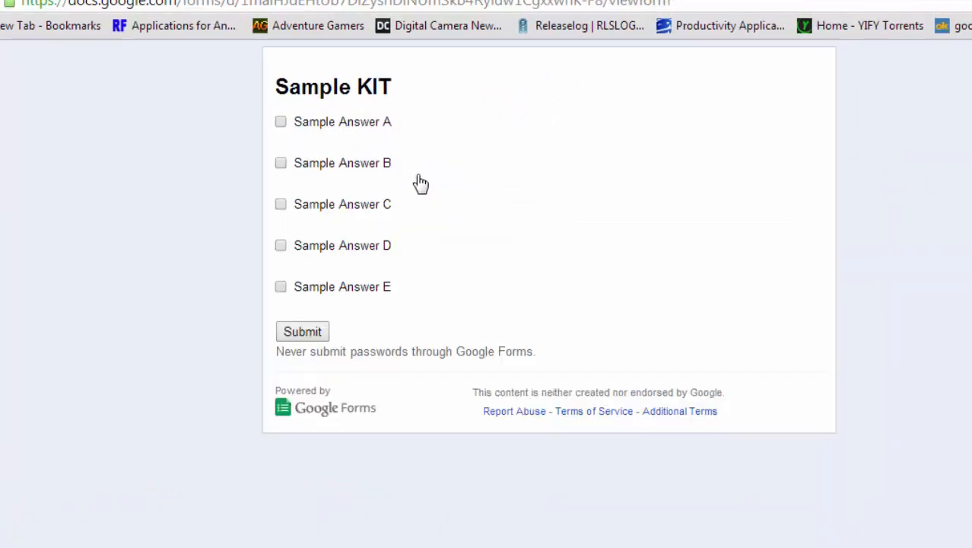
pyautogui.click(281, 205)
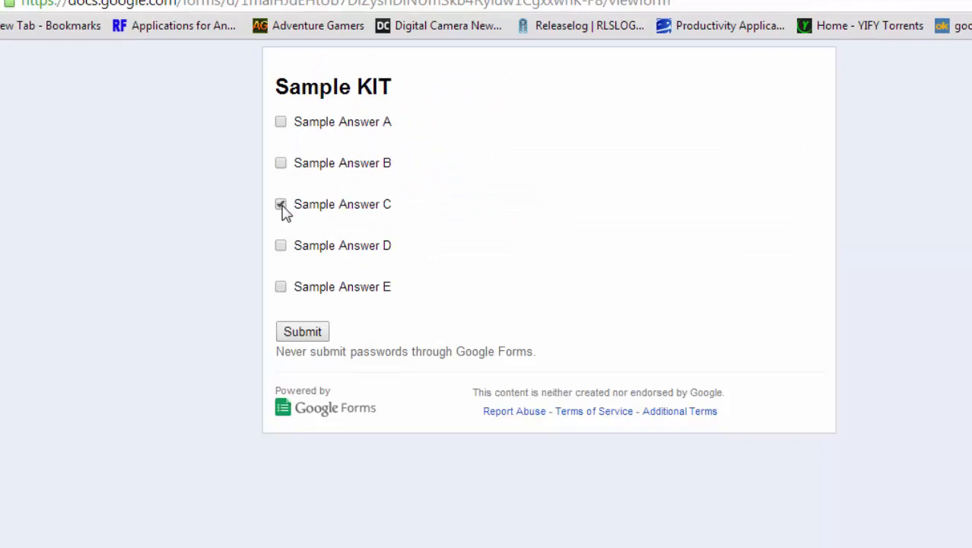
pyautogui.click(310, 338)
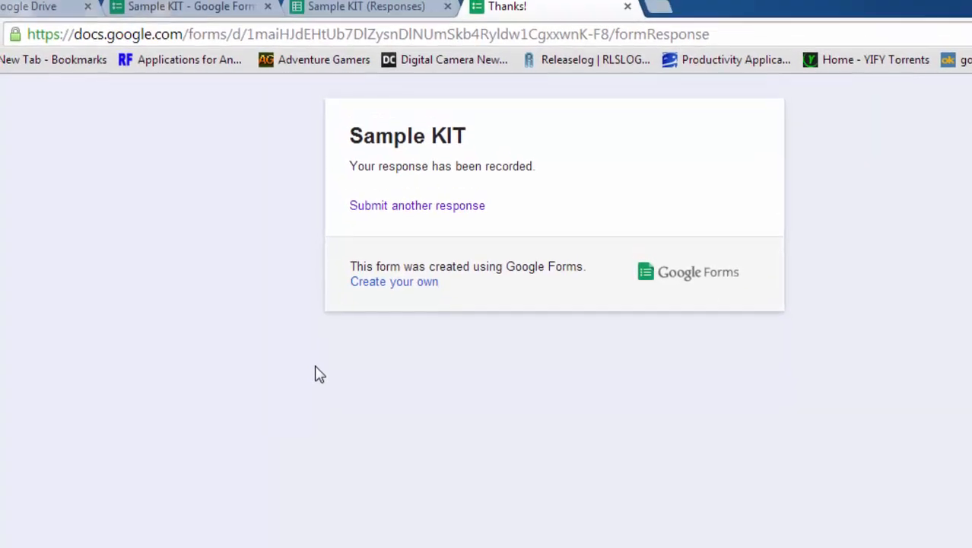
# - In the responses spreadsheet, fill the second response's score formulas in B19:F19 down into row 20
pyautogui.click(379, 45)
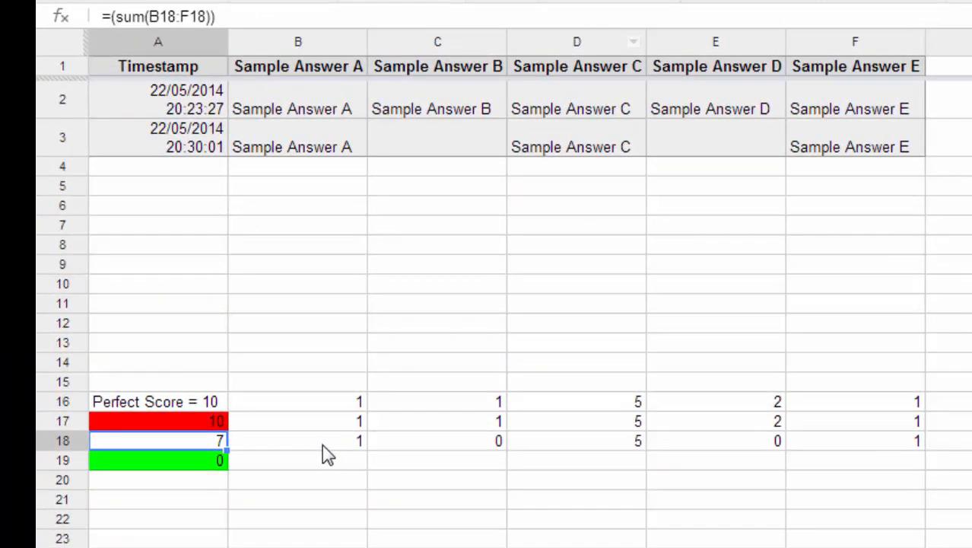
pyautogui.moveTo(324, 450); pyautogui.dragTo(603, 460)
pyautogui.moveTo(785, 441); pyautogui.dragTo(856, 484)
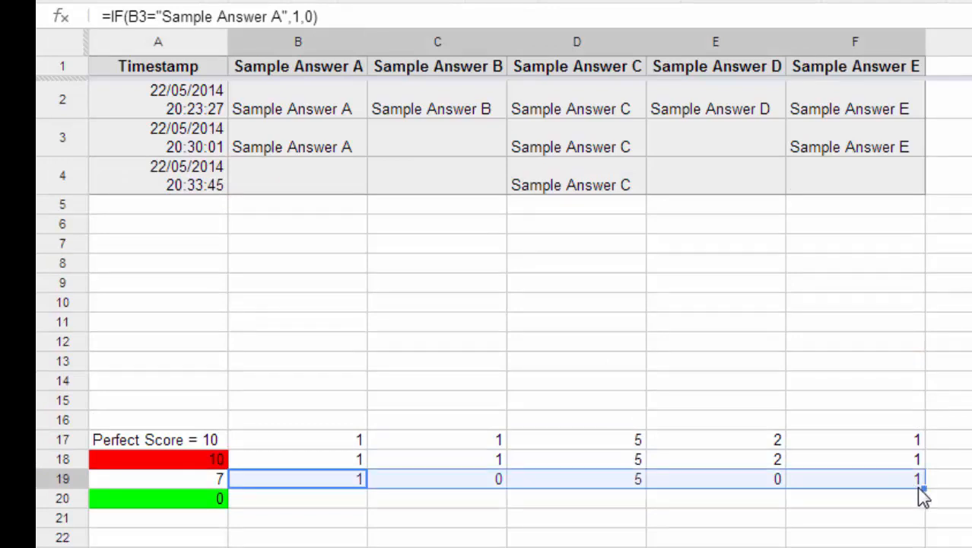
pyautogui.moveTo(923, 489); pyautogui.dragTo(929, 505)
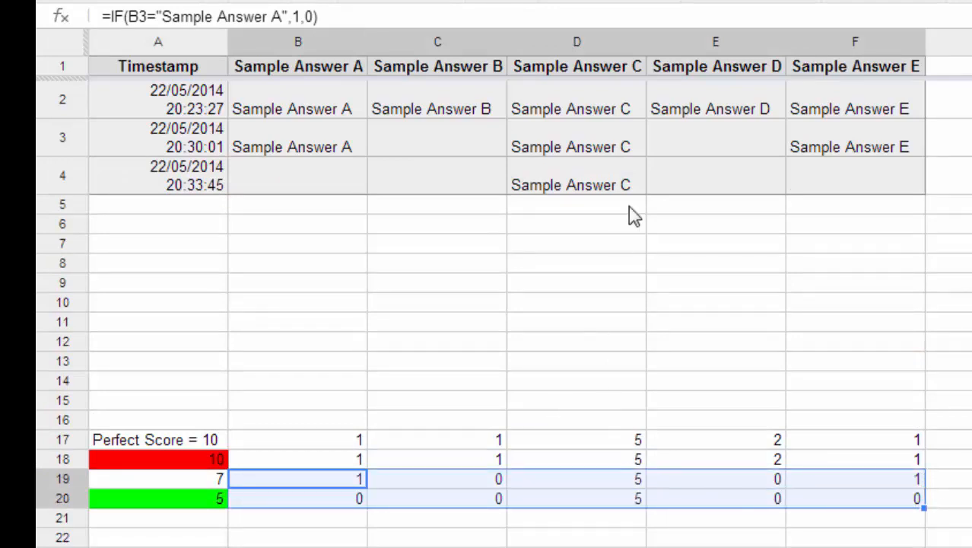